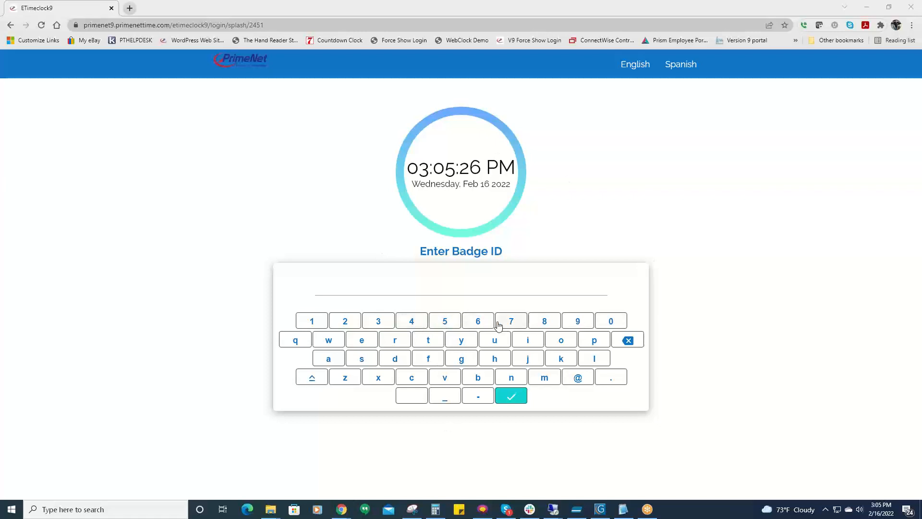
Step: Enter the employee's badge ID and submit it to log in to the time clock
left_click(543, 323)
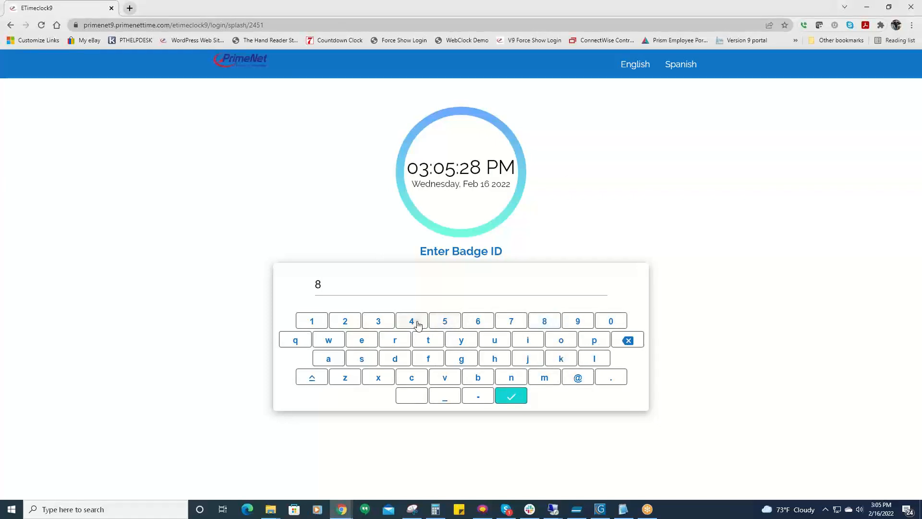
left_click(417, 323)
left_click(507, 323)
left_click(449, 323)
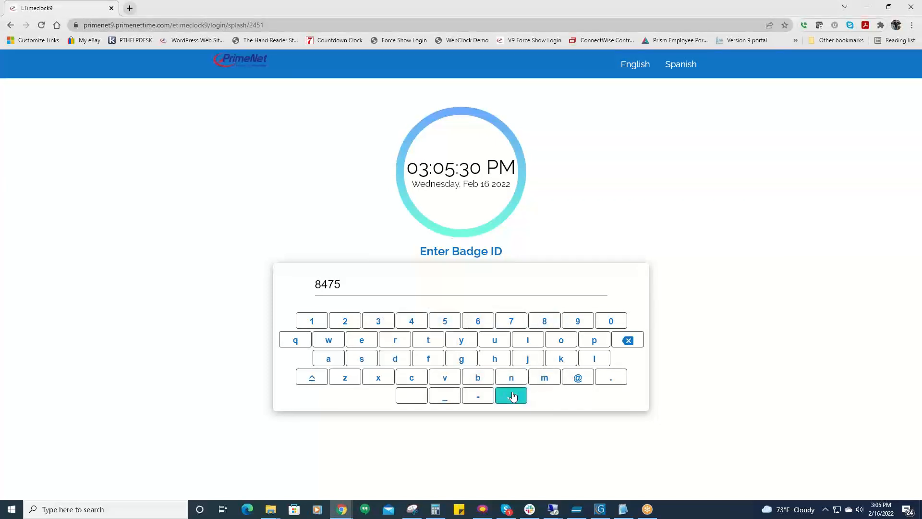
left_click(512, 395)
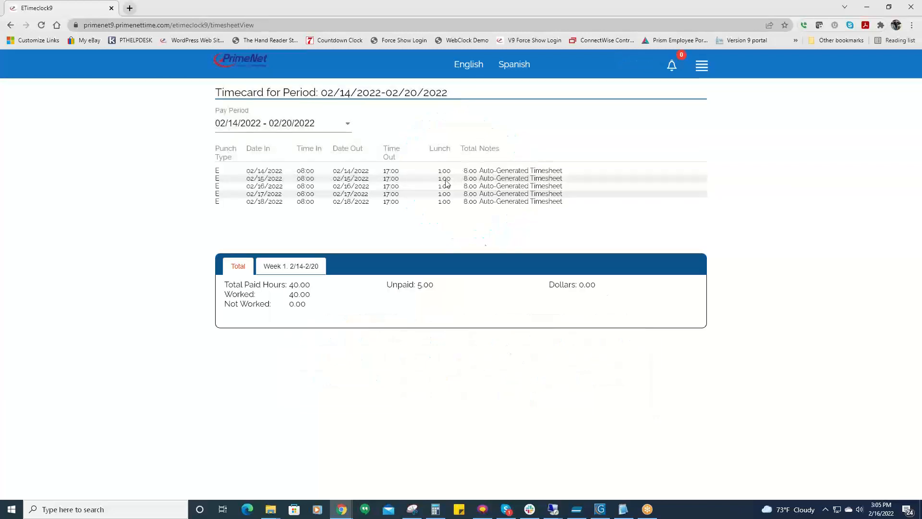
Step: Approve the timecard for pay period 02/07/2022 - 02/13/2022 and acknowledge the confirmation
left_click(338, 134)
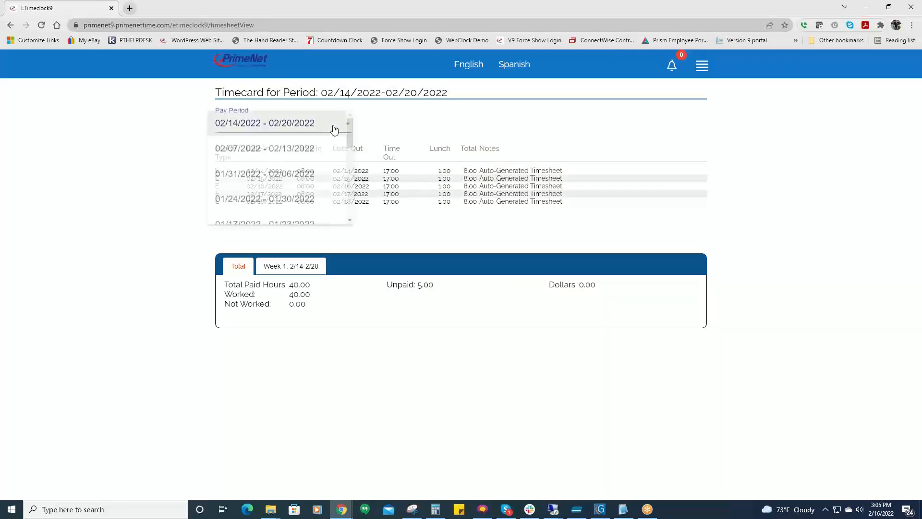
left_click(301, 151)
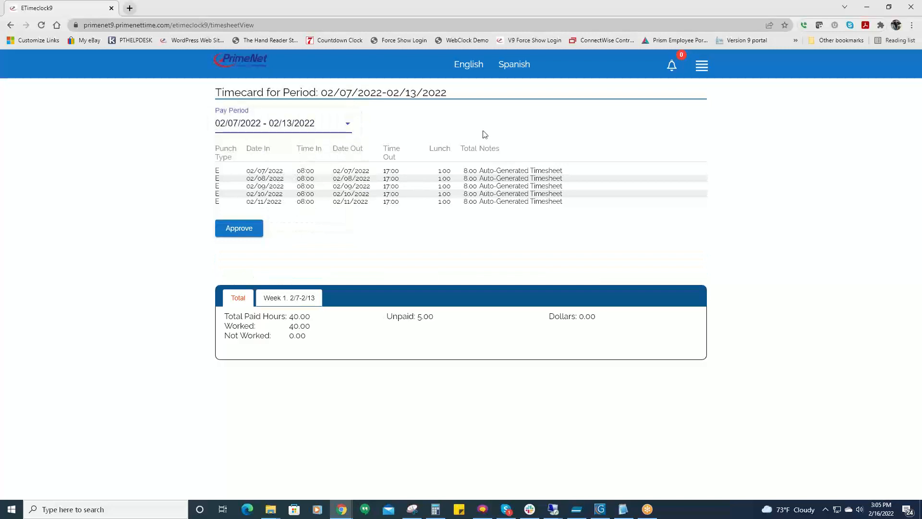
left_click(237, 231)
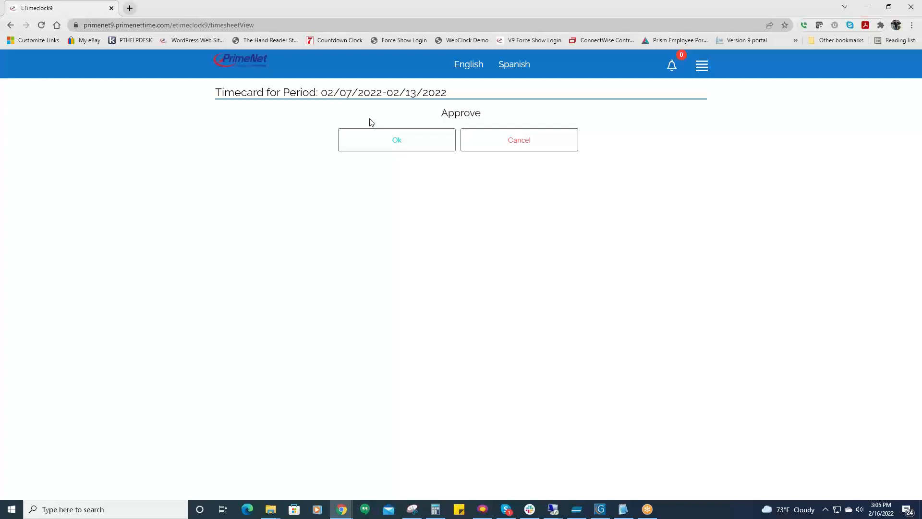
left_click(397, 145)
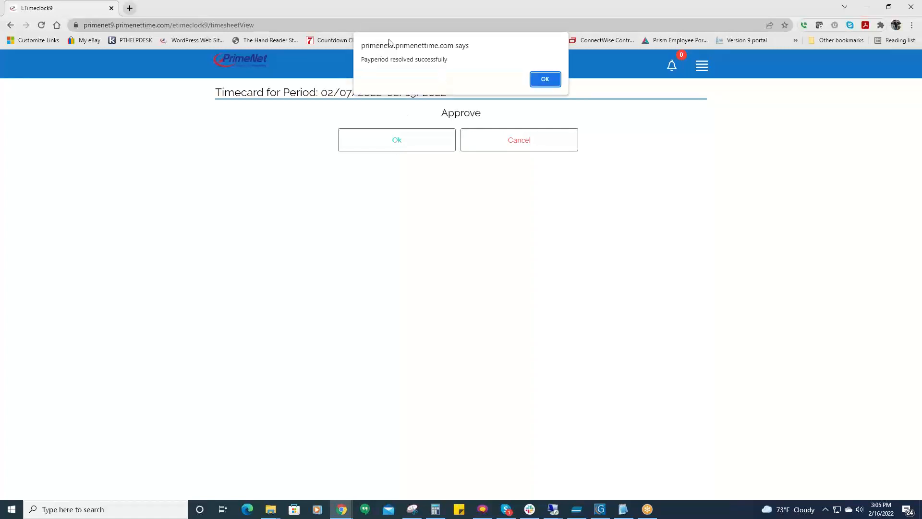
left_click(545, 82)
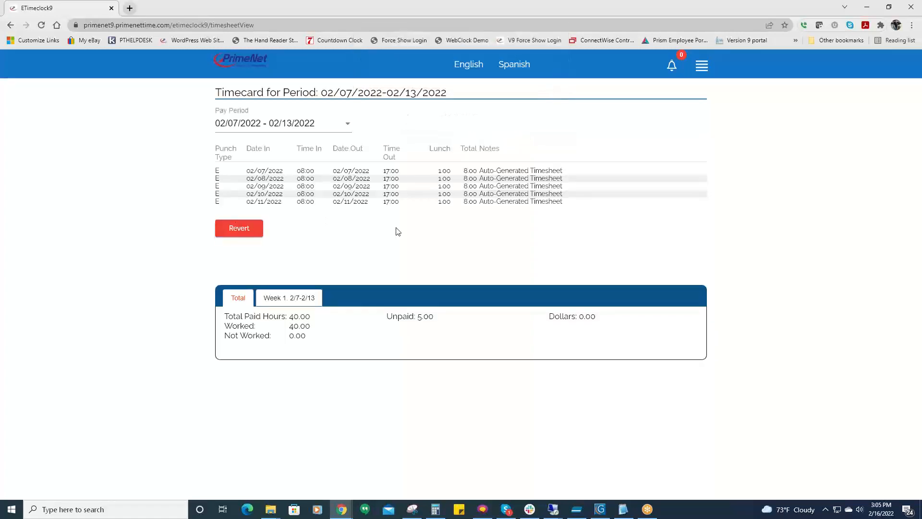
Step: Switch the timecard to pay period 02/14/2022 - 02/20/2022 and open Timesheet Entry
left_click(342, 124)
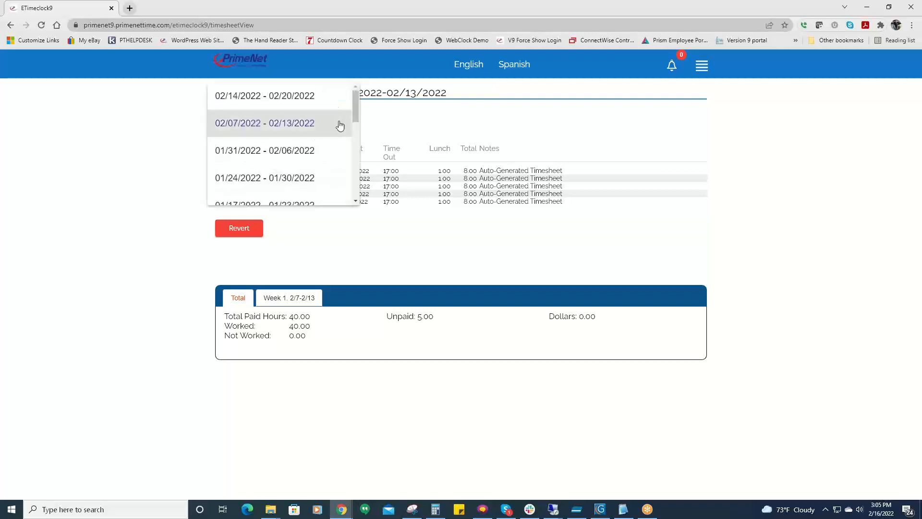
left_click(296, 96)
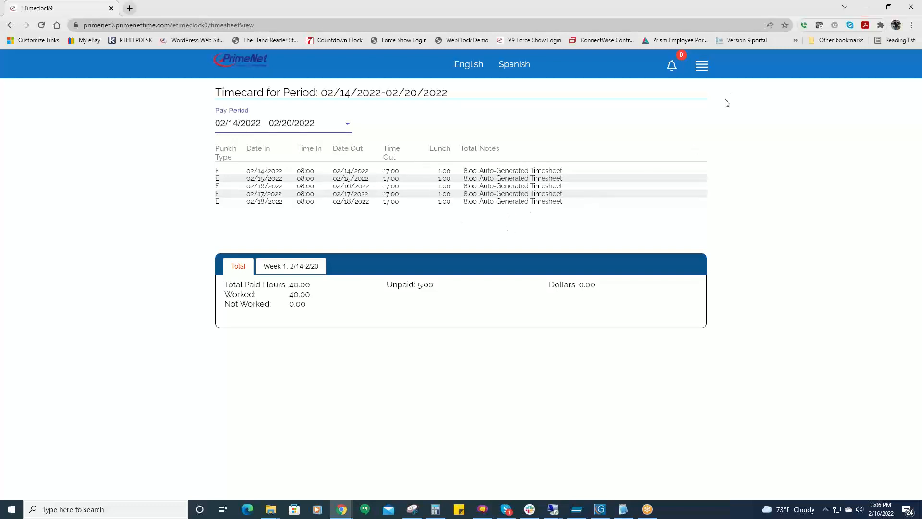
left_click(703, 67)
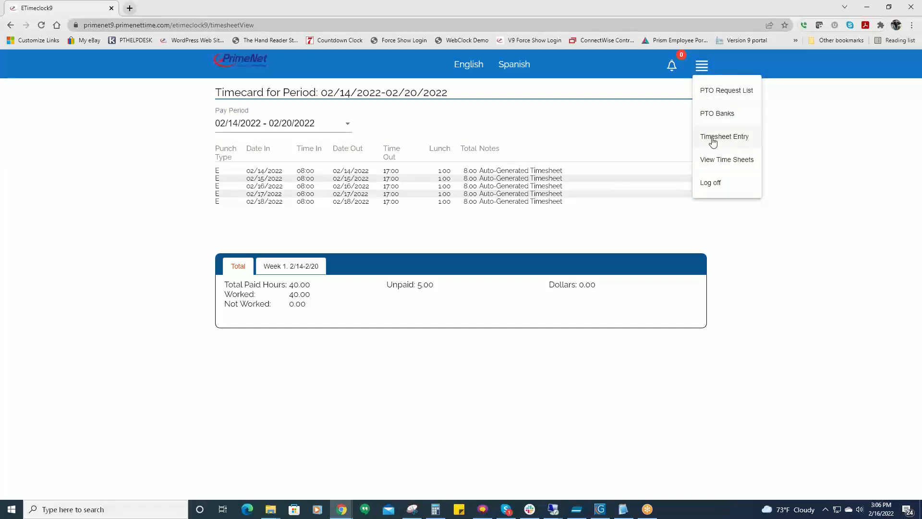
left_click(737, 138)
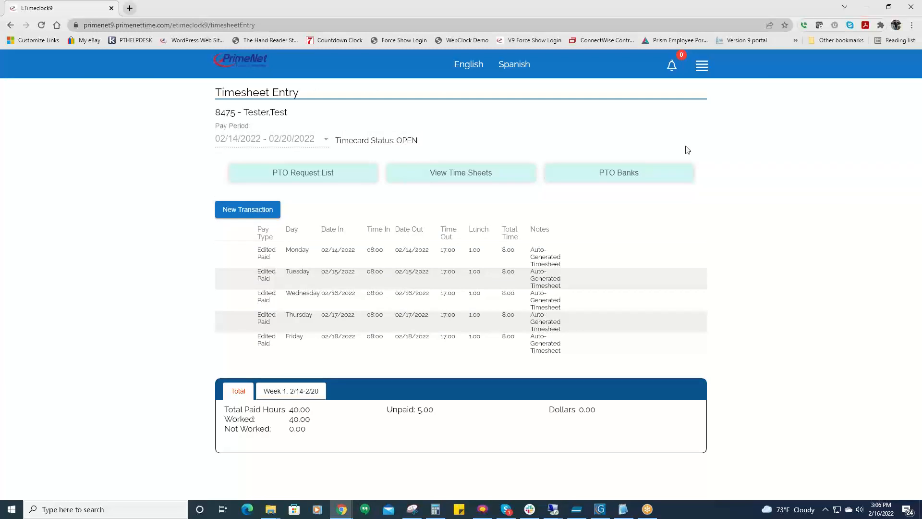
Step: Examine the PTO request list and the PTO banks, and return to the time sheet view
left_click(295, 178)
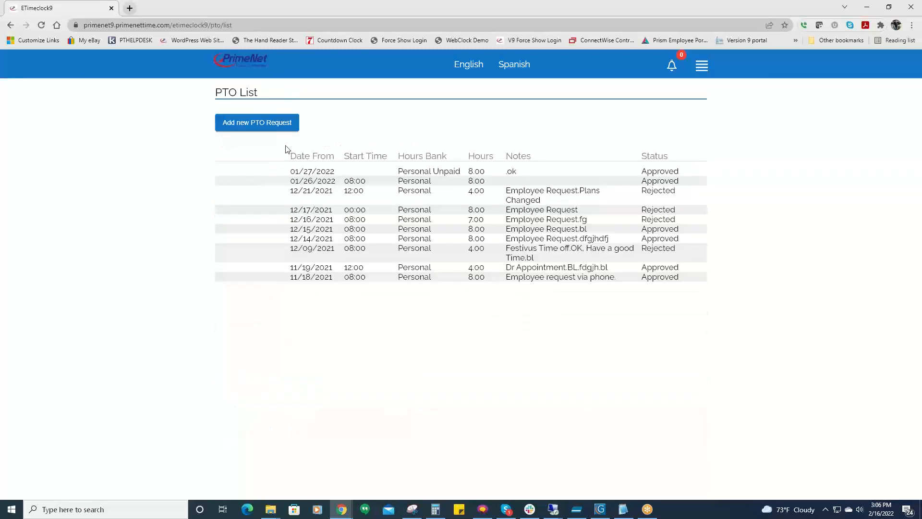
left_click(231, 62)
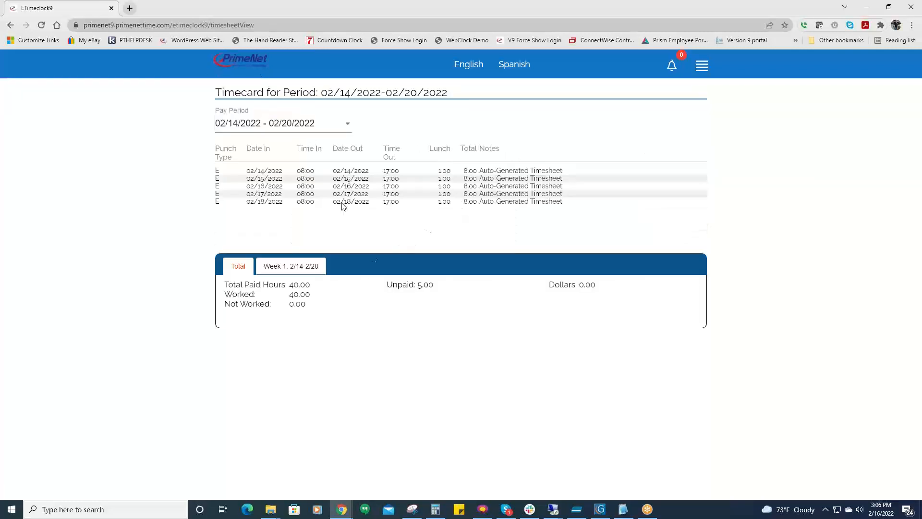
left_click(702, 65)
left_click(710, 115)
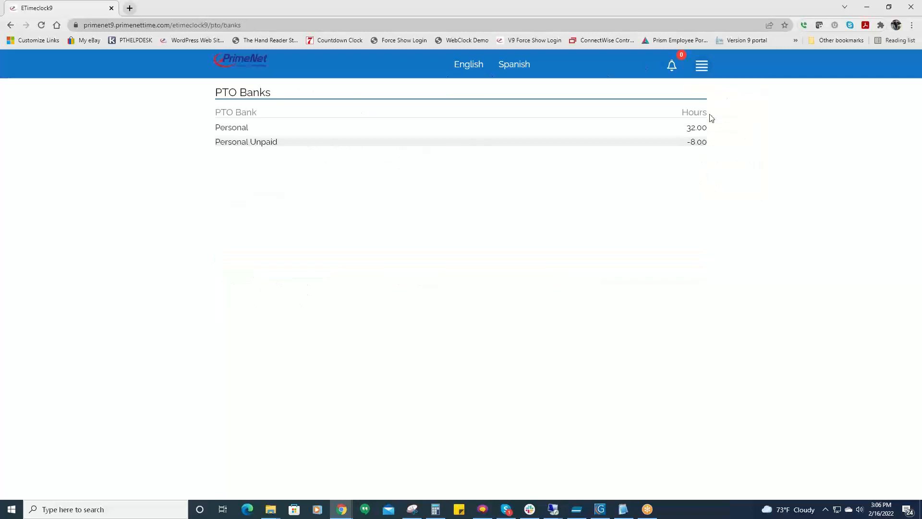
left_click(702, 66)
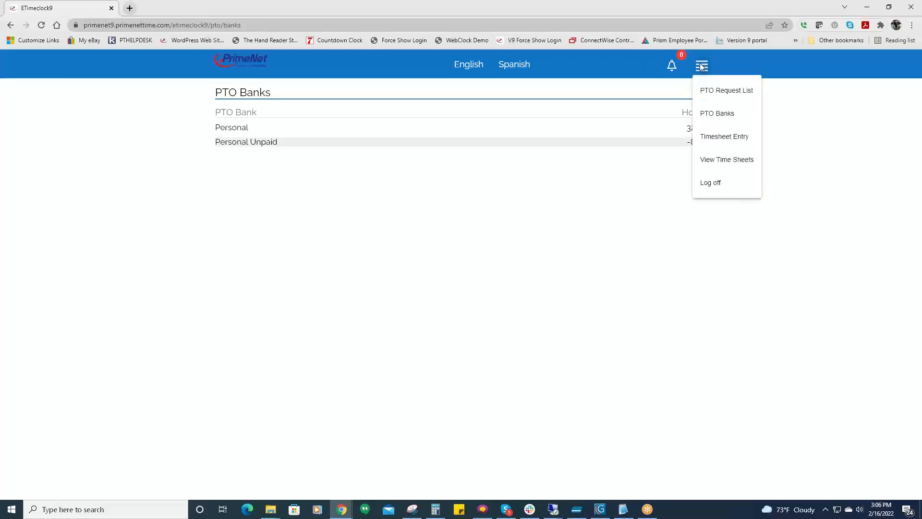
left_click(716, 161)
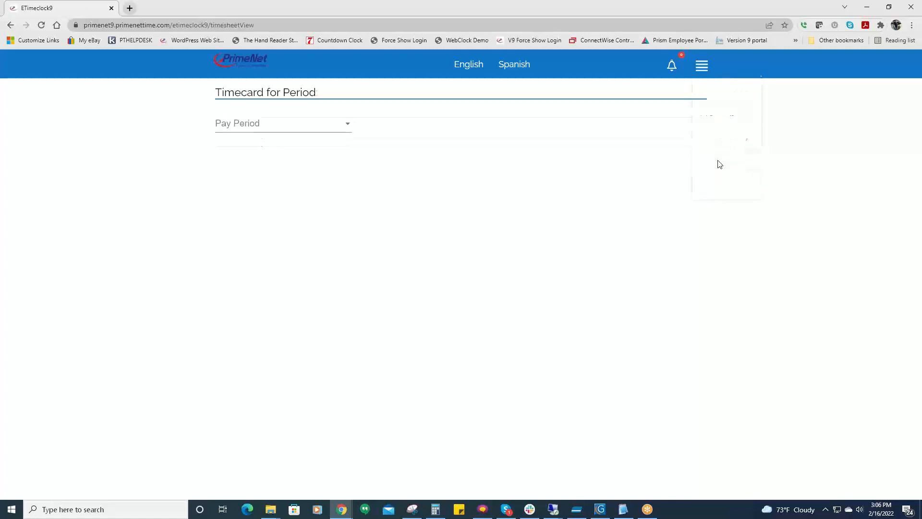
Step: Create a new transaction in Timesheet Entry using the Bulk Time pay type
left_click(702, 68)
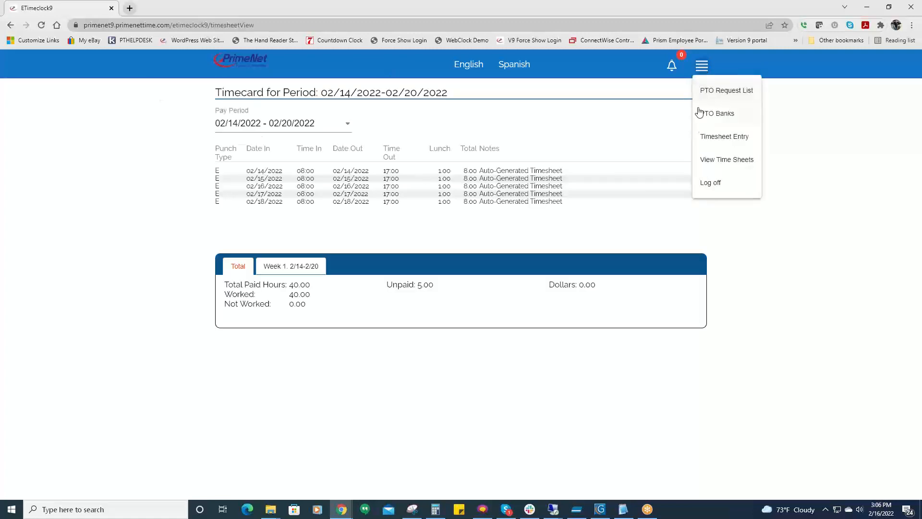
left_click(728, 141)
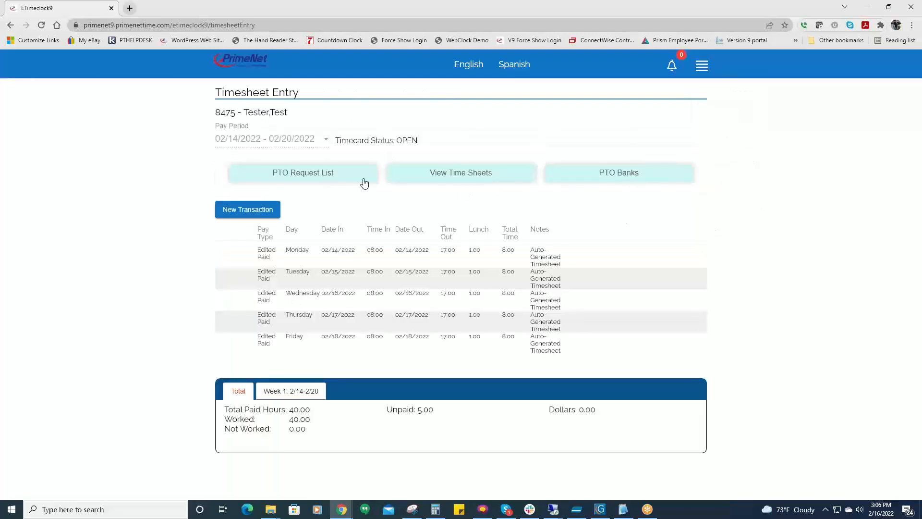
left_click(240, 214)
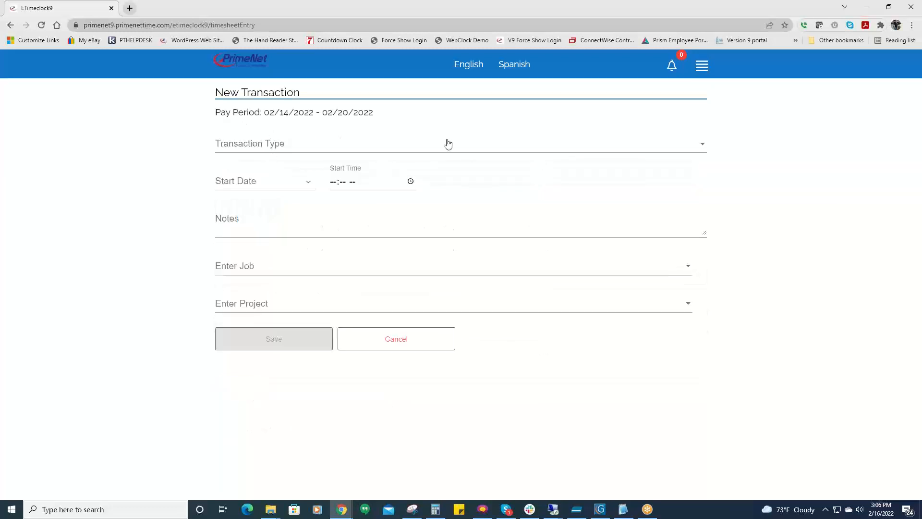
left_click(695, 144)
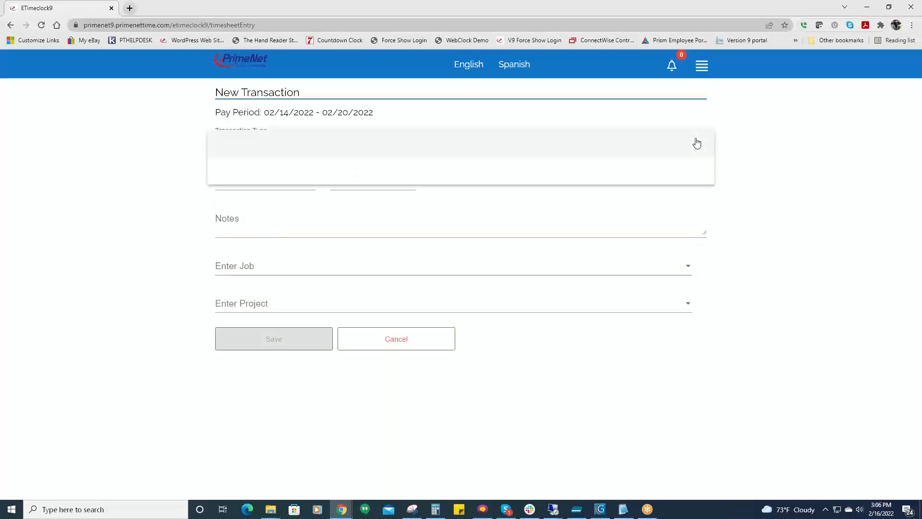
left_click(697, 143)
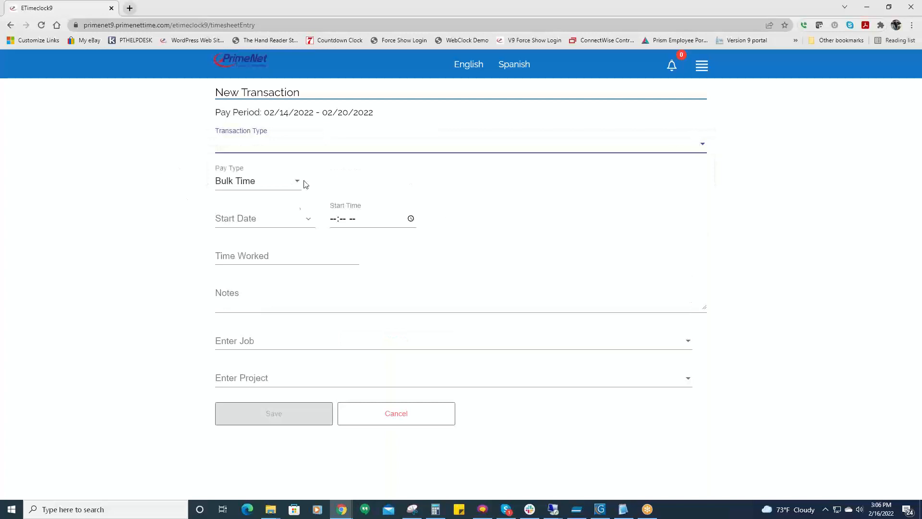
left_click(239, 198)
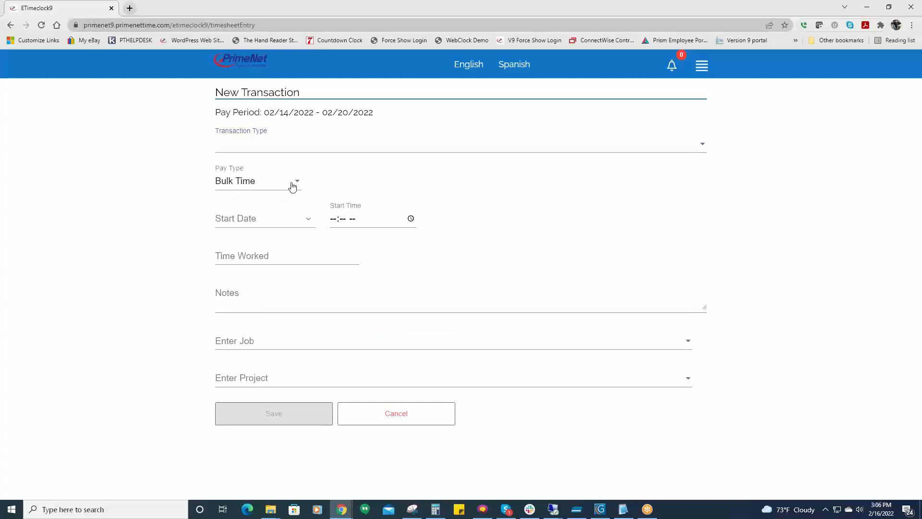
left_click(293, 186)
left_click(243, 185)
Step: Set the transaction's start date to 2/14/2022 and its start time to 08:00 AM
left_click(308, 221)
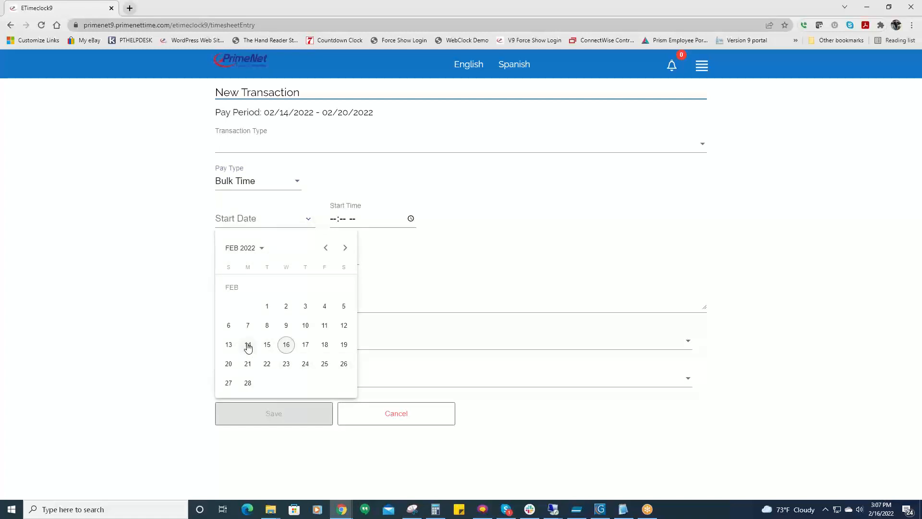
left_click(248, 345)
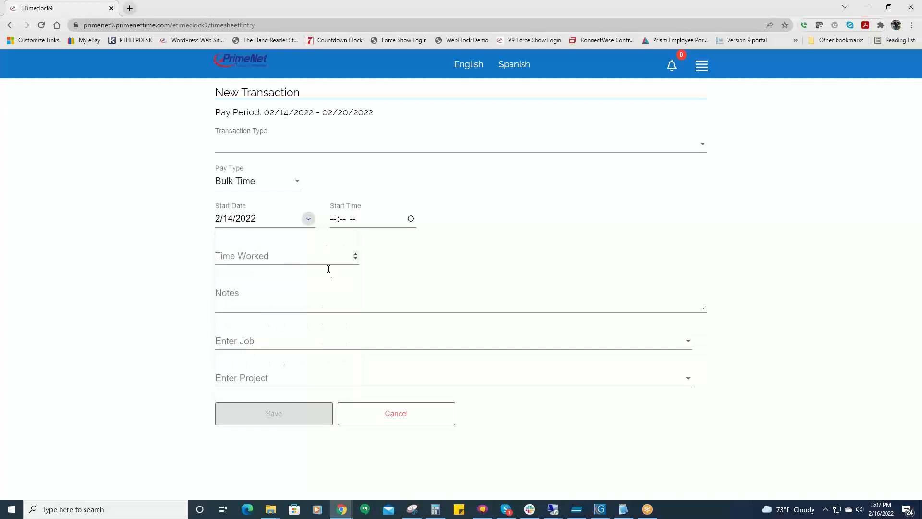
left_click(409, 220)
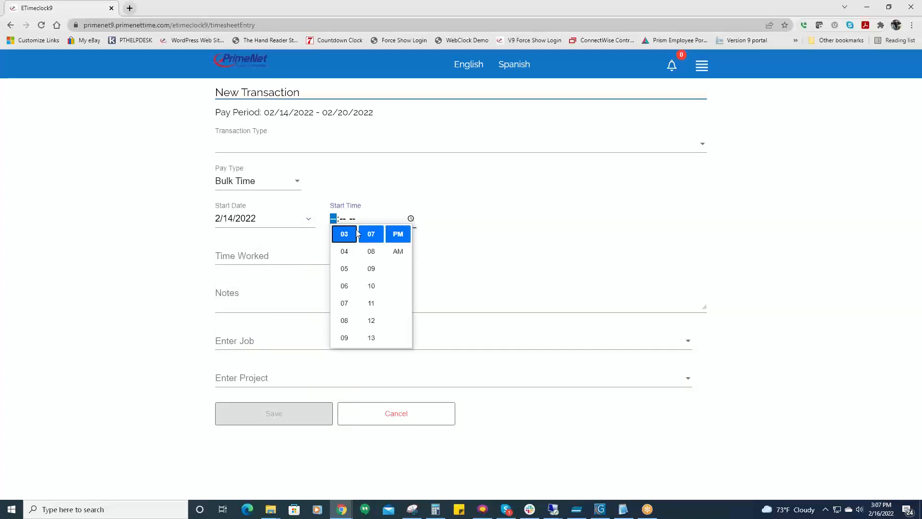
left_click(344, 321)
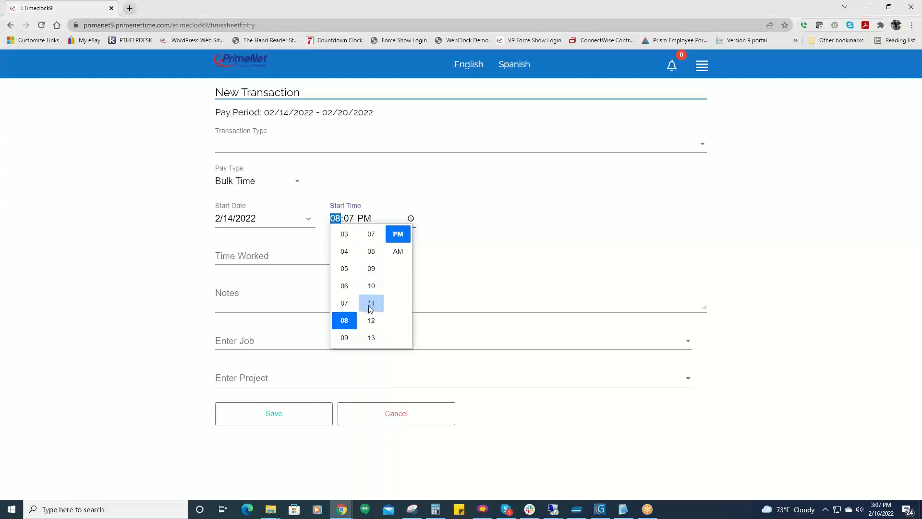
scroll(371, 308, "up", 3)
left_click(370, 309)
left_click(397, 251)
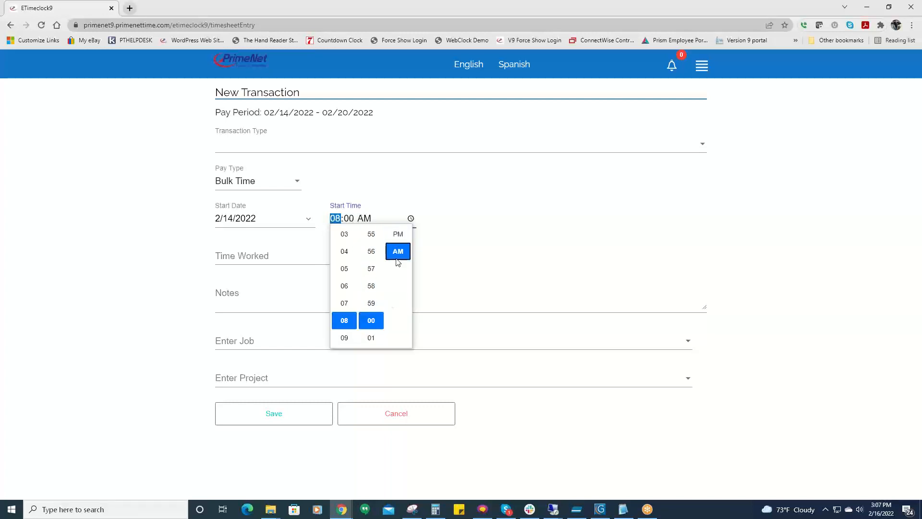
left_click(416, 313)
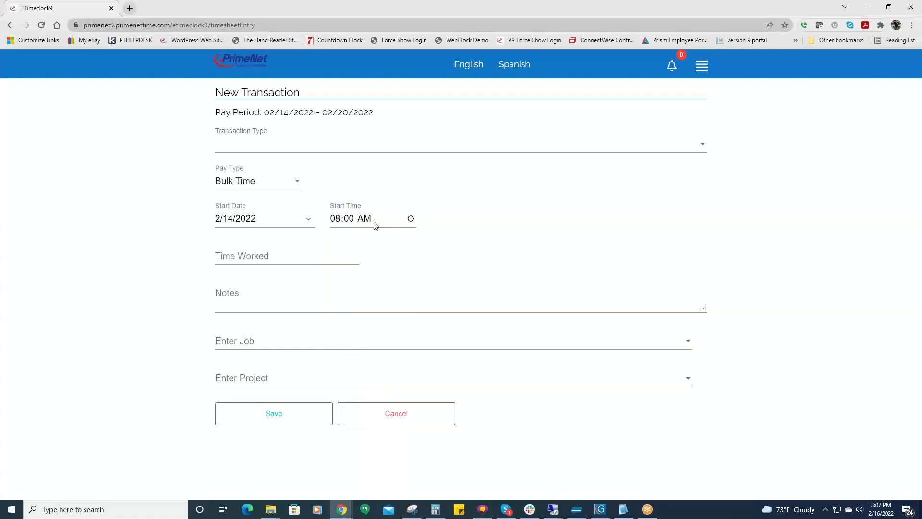
Step: Enter 2 as the time worked and add the note "This is my Note"
left_click(234, 255)
left_click(249, 307)
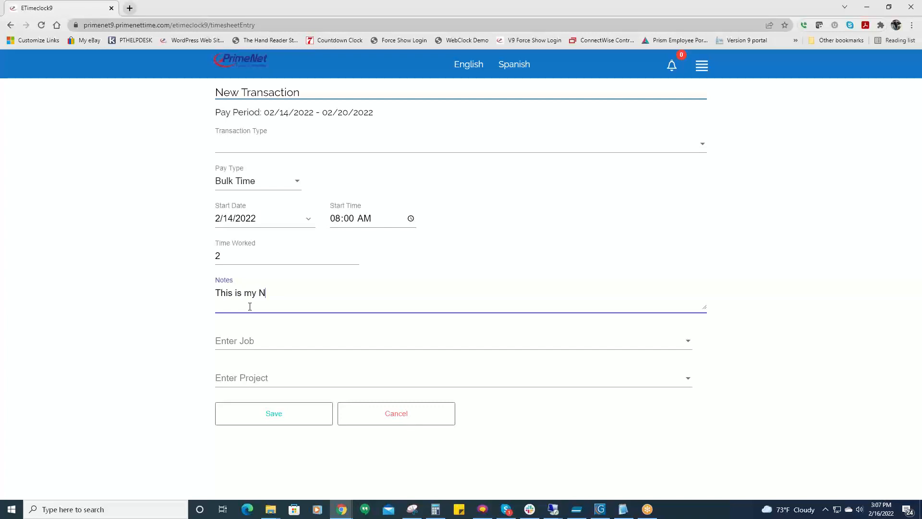
Step: Assign the job Architecture Team and the project 1230 - Waste Mgt & Disposal, and save the transaction
left_click(252, 342)
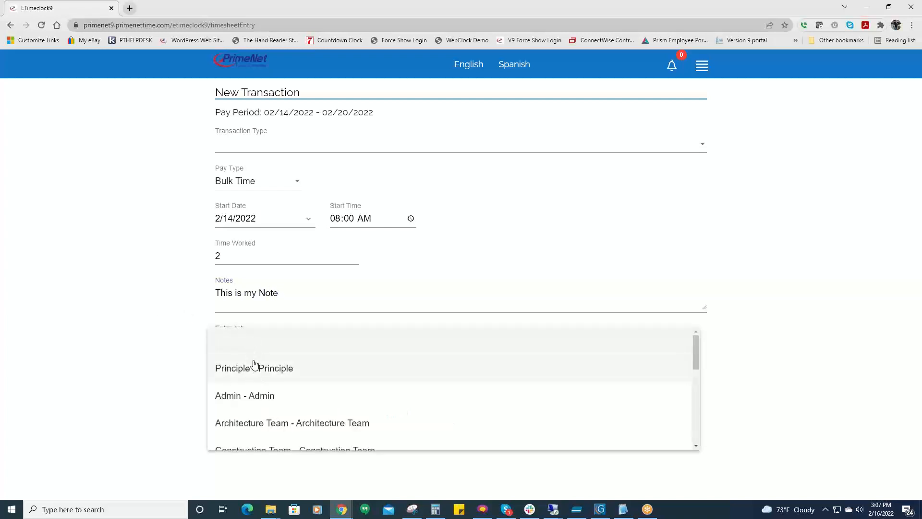
left_click(264, 424)
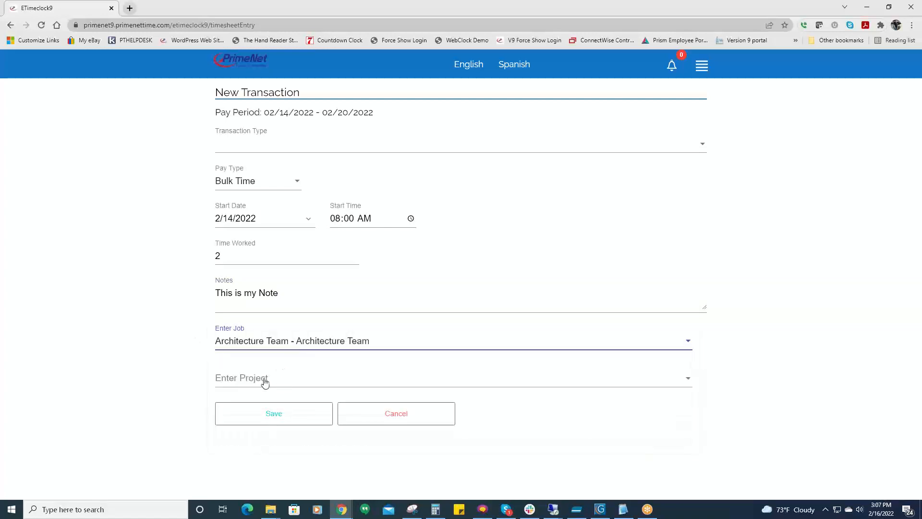
left_click(281, 383)
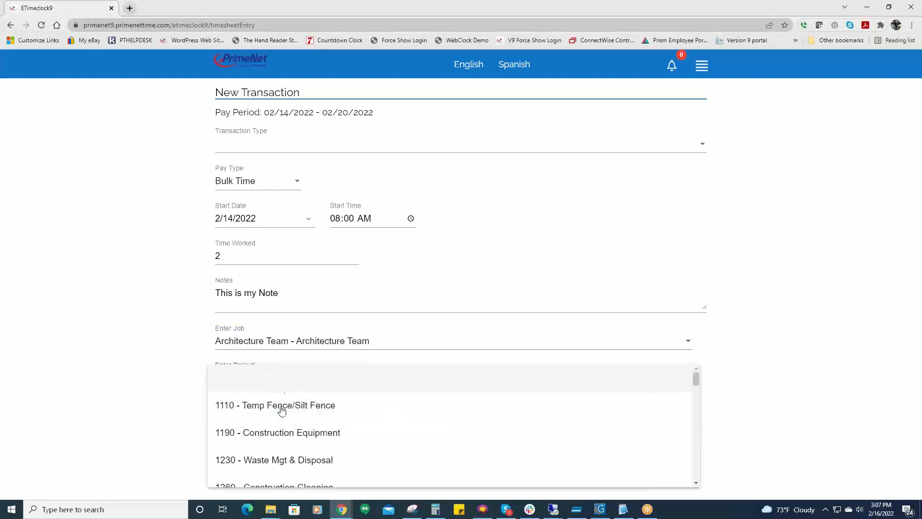
left_click(284, 462)
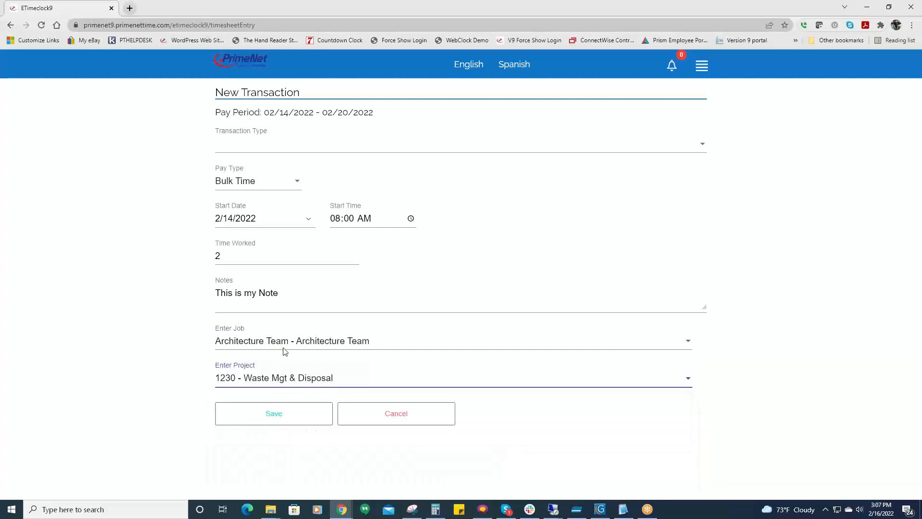
left_click(270, 411)
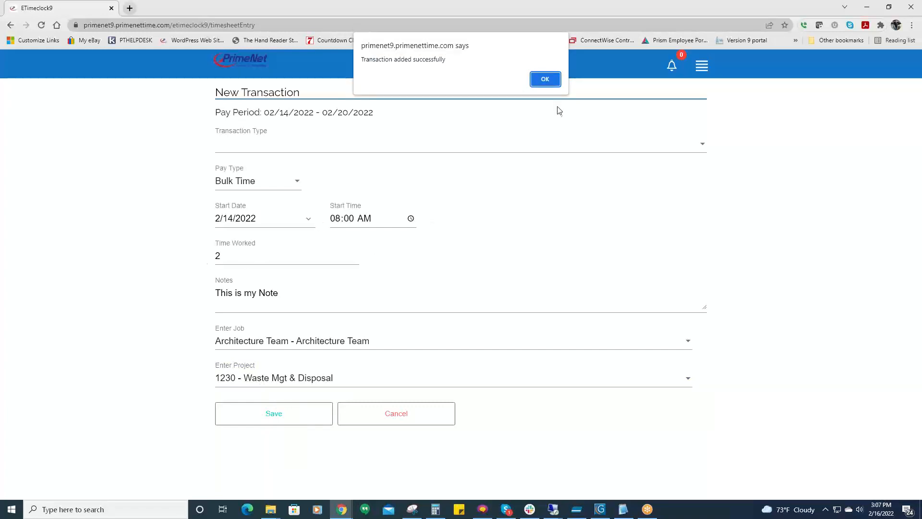
Step: Start another new transaction in Timesheet Entry as a bulk transaction with the Bulk Time pay type
left_click(545, 78)
left_click(245, 211)
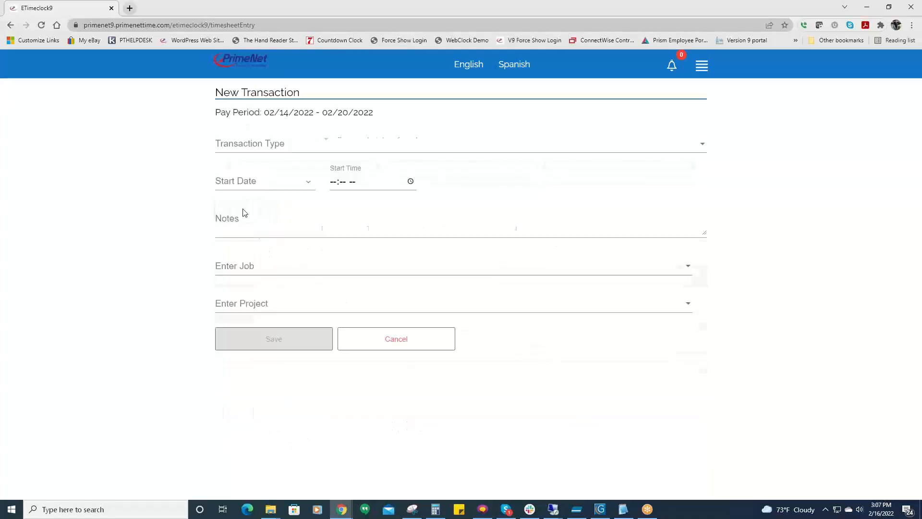
left_click(311, 148)
left_click(291, 145)
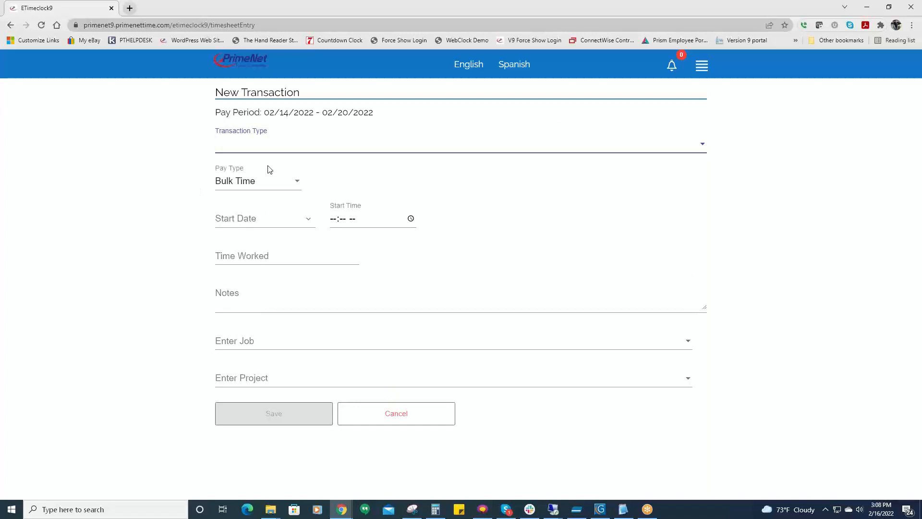
Step: Set the transaction's start date to 2/14/2022, start time to 10:00 AM and time worked to 2
left_click(307, 219)
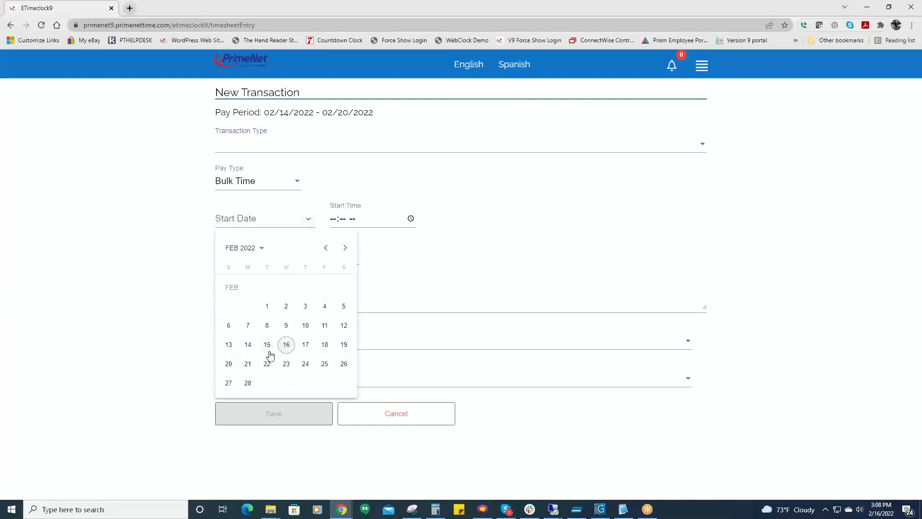
left_click(248, 344)
left_click(333, 220)
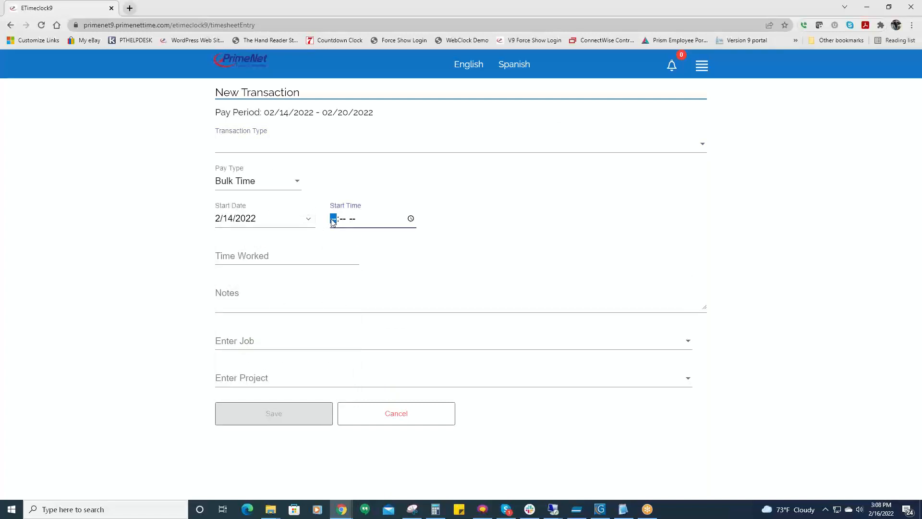
type("1000a")
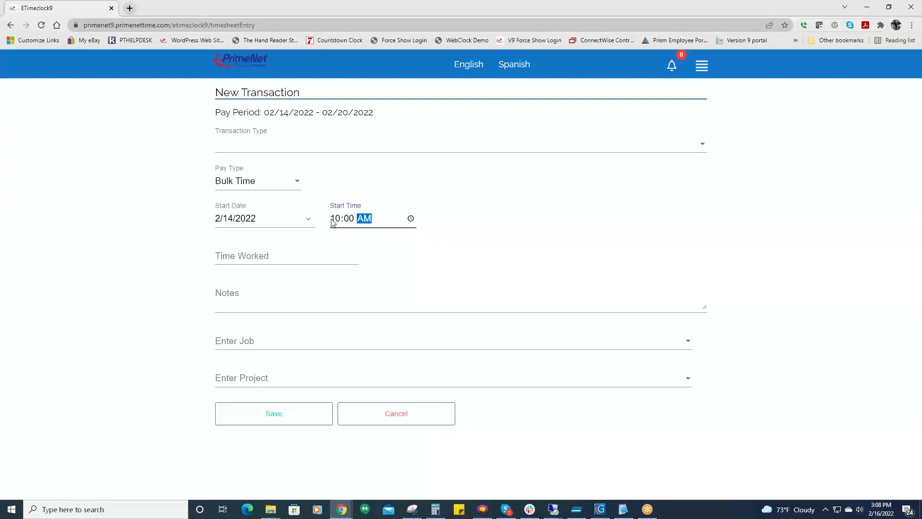
left_click(266, 257)
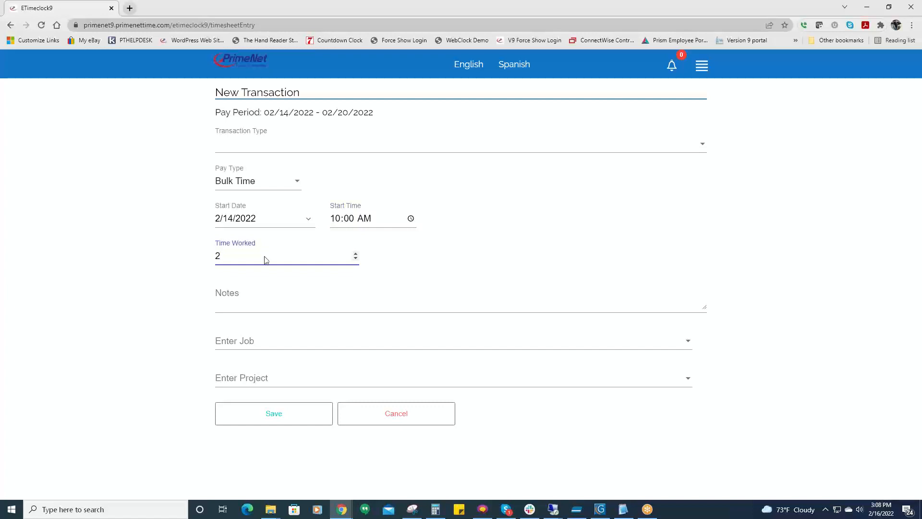
Step: Assign the Ocean Dr job and the project 2505 - Site Drainage, and save the transaction
left_click(318, 342)
scroll(323, 408, "down", 5)
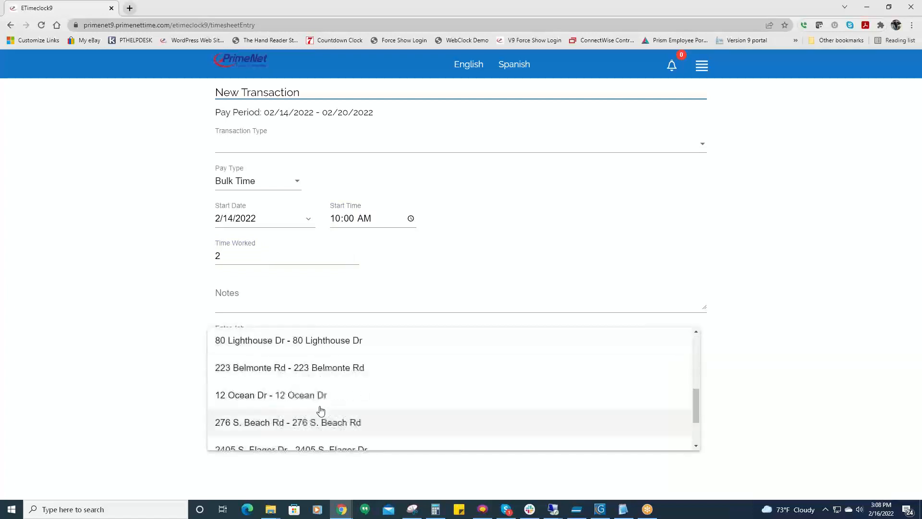
left_click(319, 394)
left_click(268, 379)
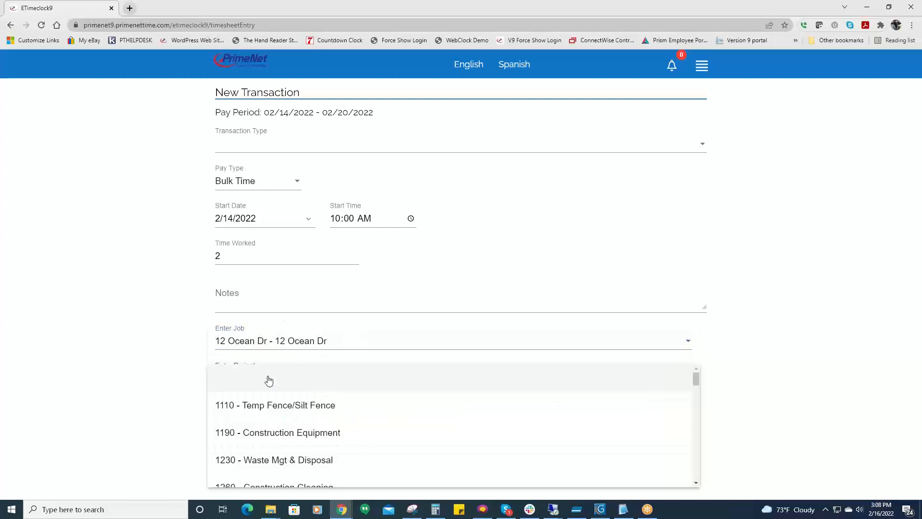
scroll(269, 381, "down", 5)
left_click(267, 381)
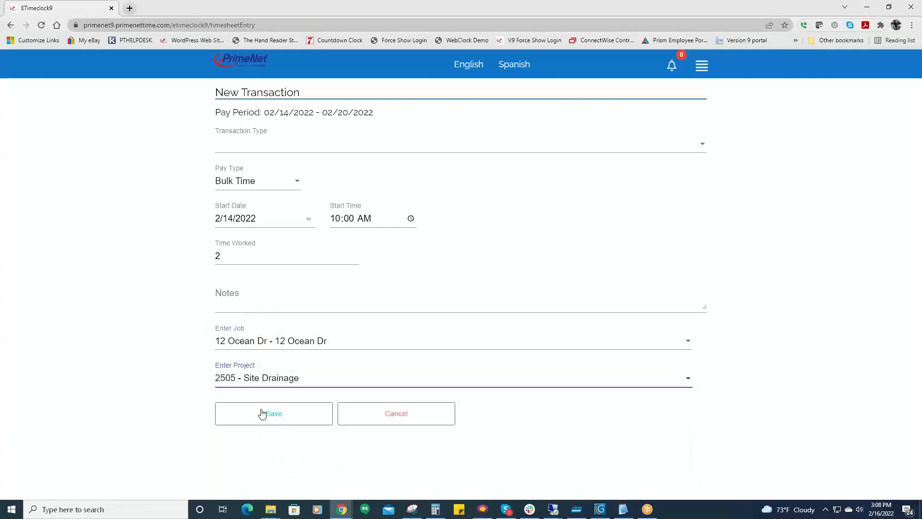
left_click(262, 414)
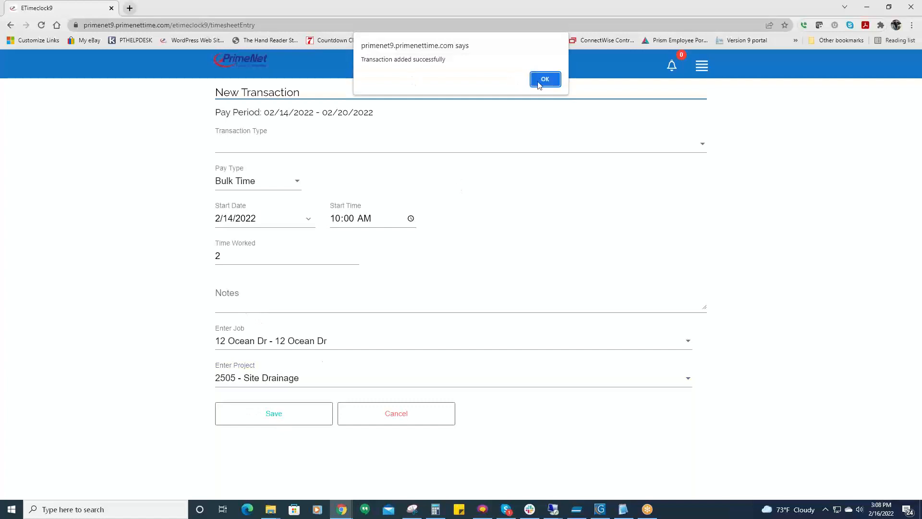
left_click(539, 82)
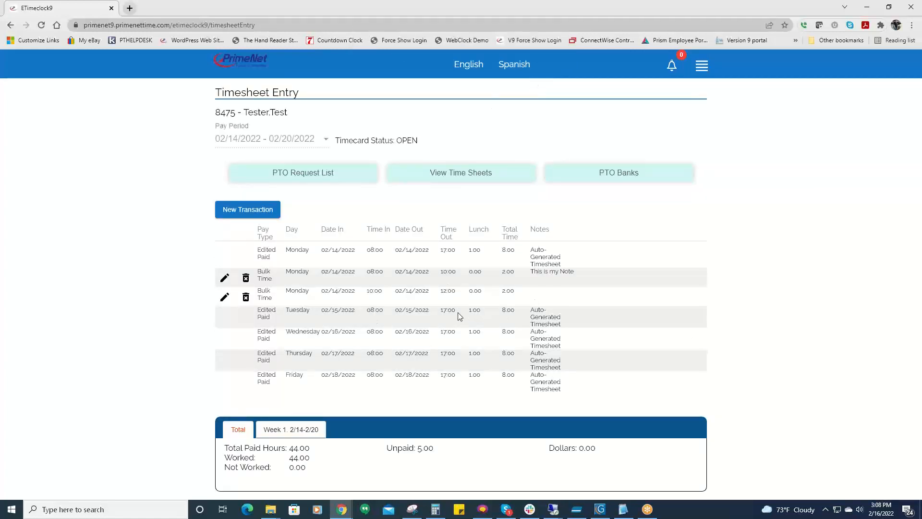
Step: Edit the Monday Bulk Time transaction noted "This is my Note", setting its start time to 07:00 AM, and save it
left_click(224, 279)
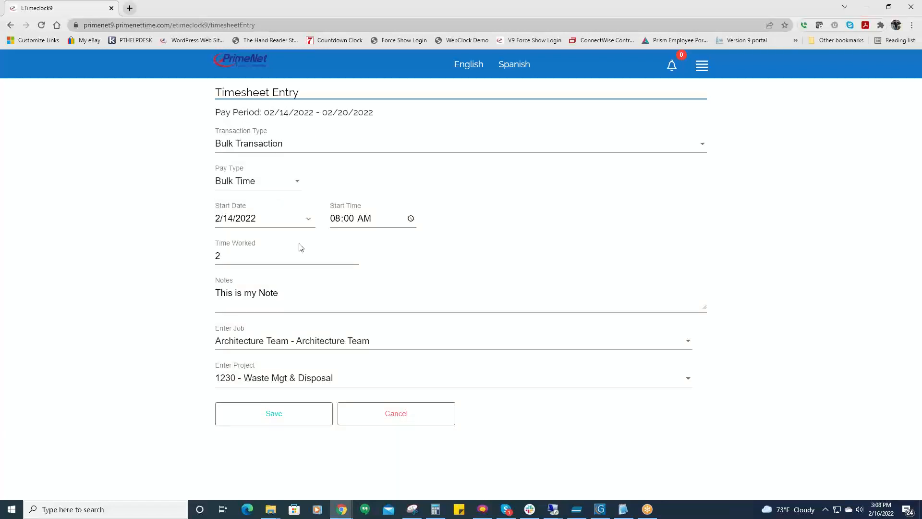
left_click(352, 222)
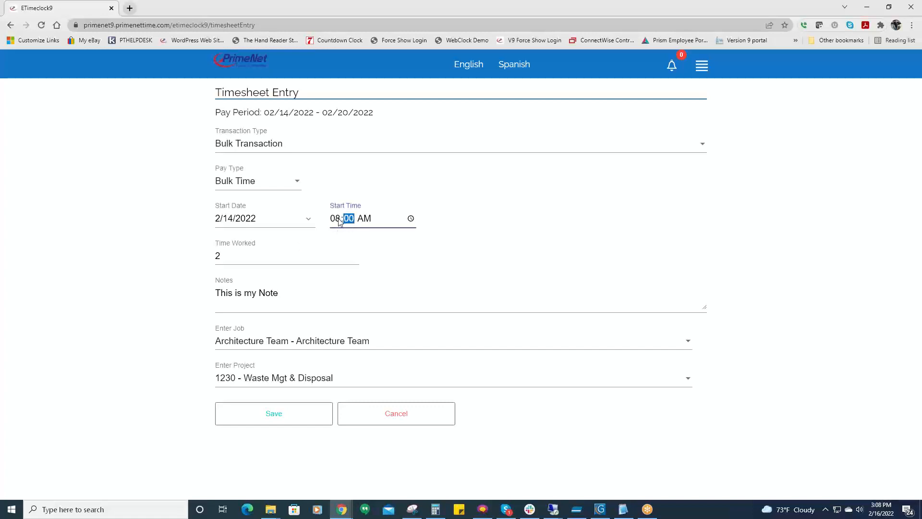
left_click(340, 224)
type("07")
left_click(274, 416)
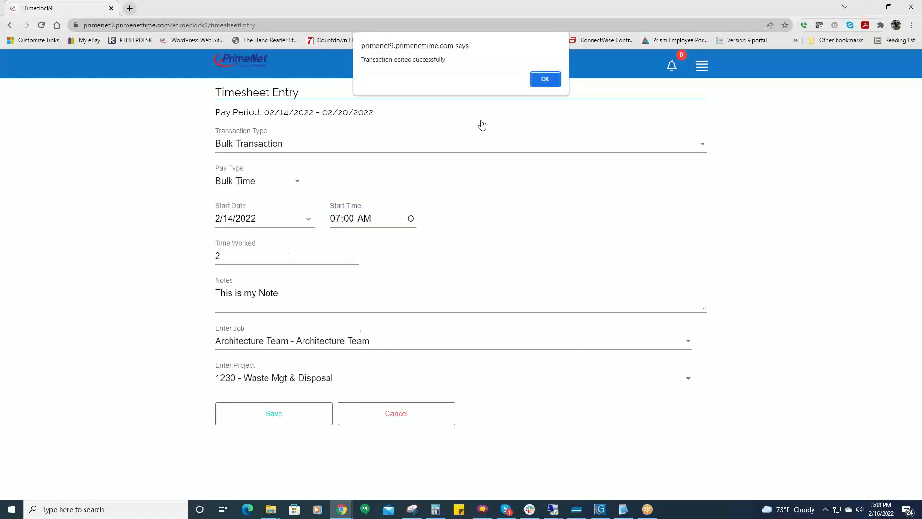
left_click(547, 77)
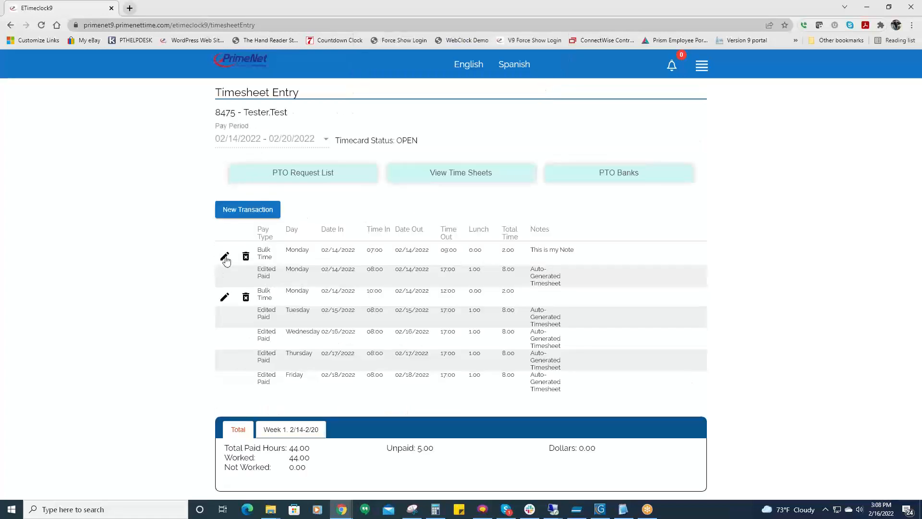
Step: Change the time worked to 3 on the Monday Bulk Time transaction that starts at 07:00, and save it
left_click(224, 258)
left_click_drag(233, 255, 206, 261)
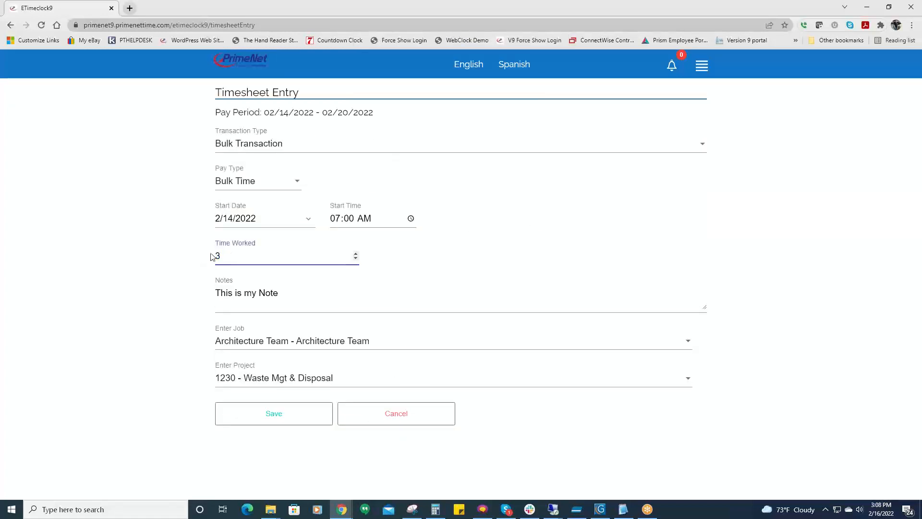
left_click(271, 415)
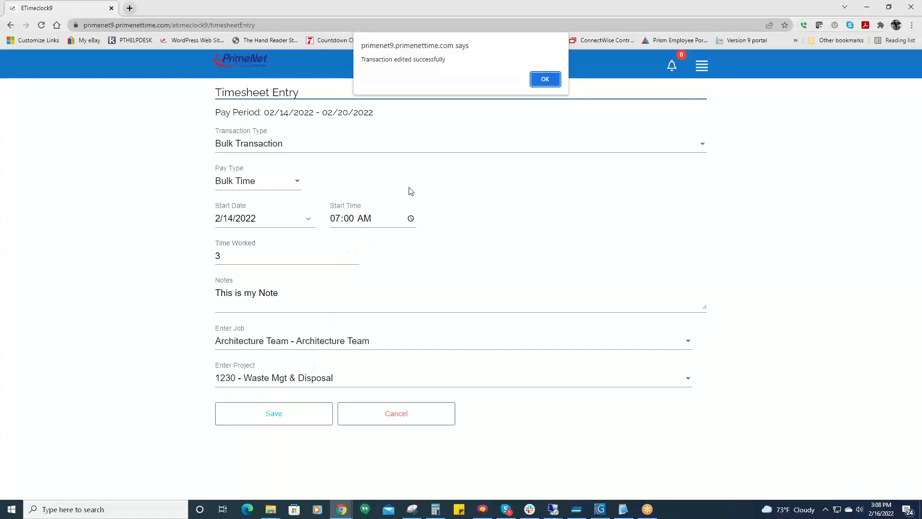
left_click(546, 80)
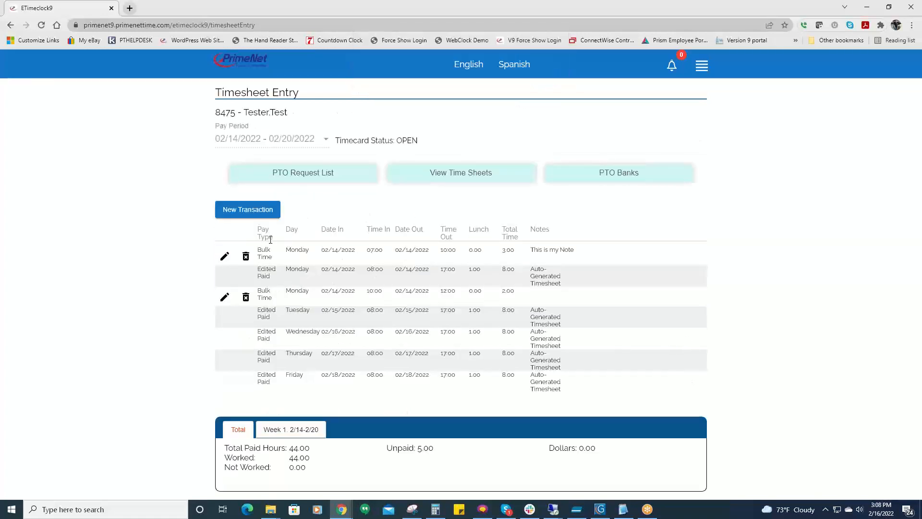
Step: Reopen the Monday 07:00 Bulk Time transaction, check its start time and time worked, and save it again
left_click(225, 257)
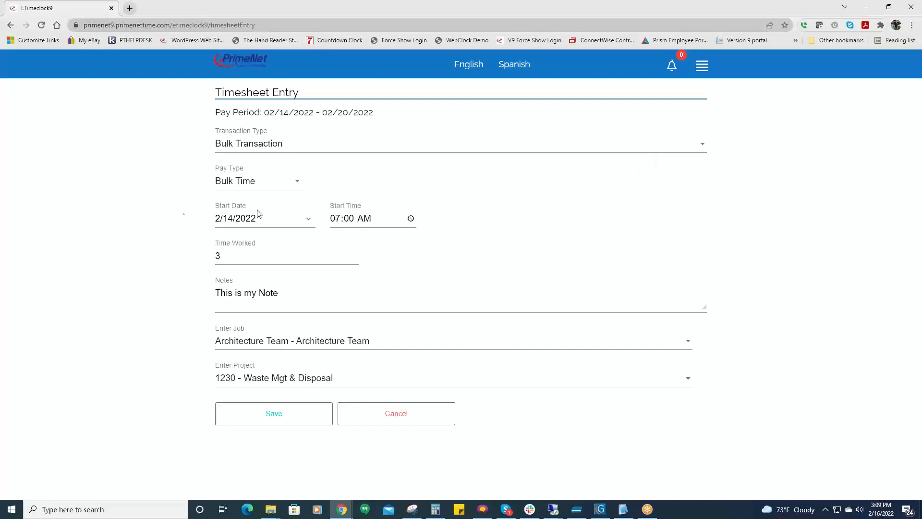
left_click(349, 219)
left_click(217, 254)
left_click(702, 65)
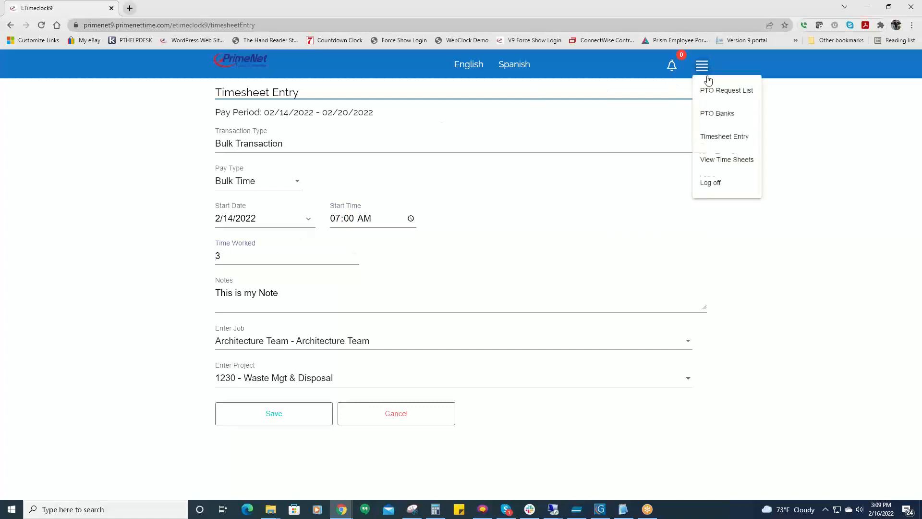
left_click(379, 419)
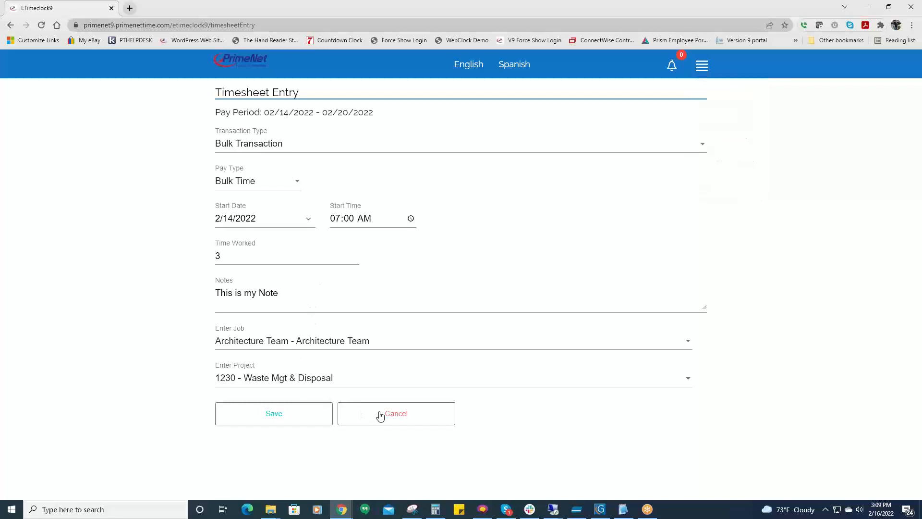
left_click(293, 418)
left_click(541, 79)
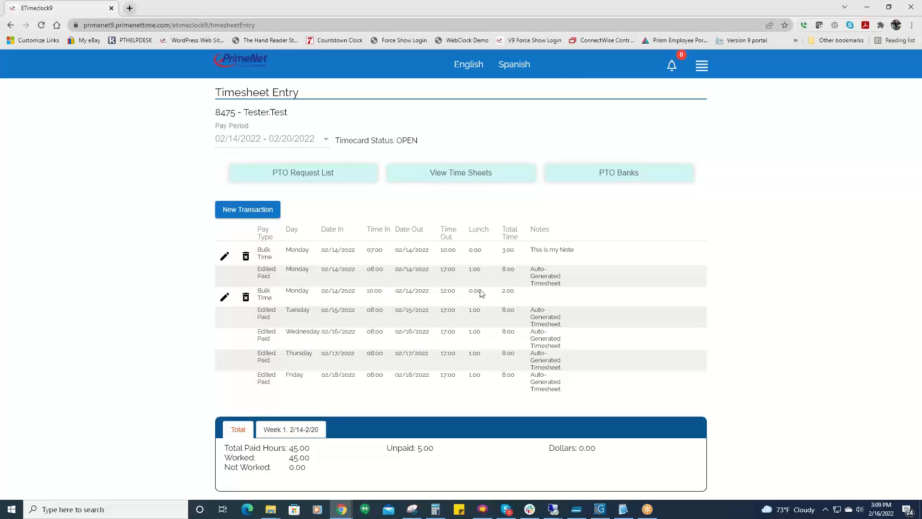
Step: Create a new timesheet transaction with start date 2/14/2022 and start time 12:00 PM
left_click(255, 209)
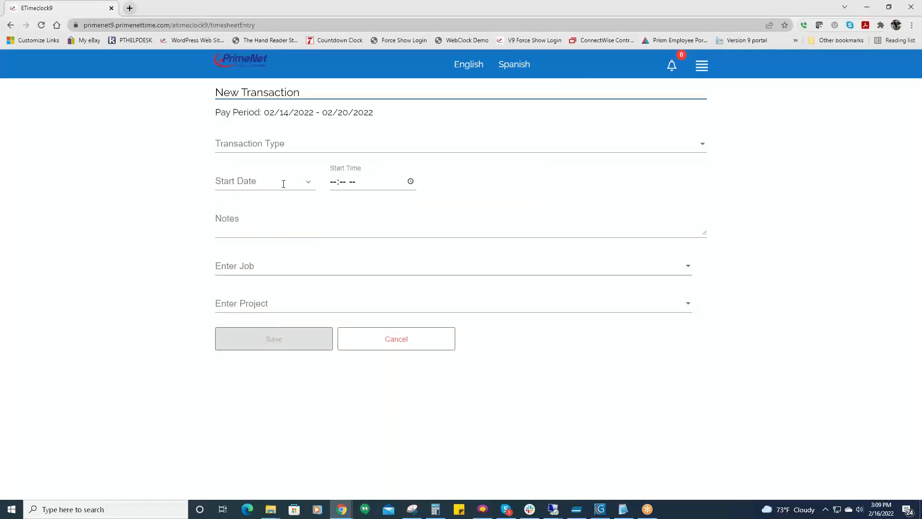
left_click(308, 181)
left_click(238, 309)
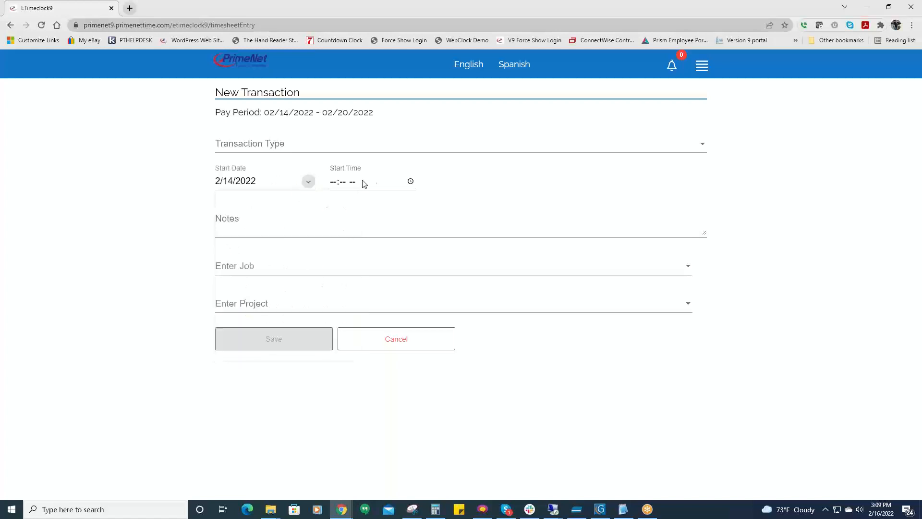
left_click(331, 194)
type("1200")
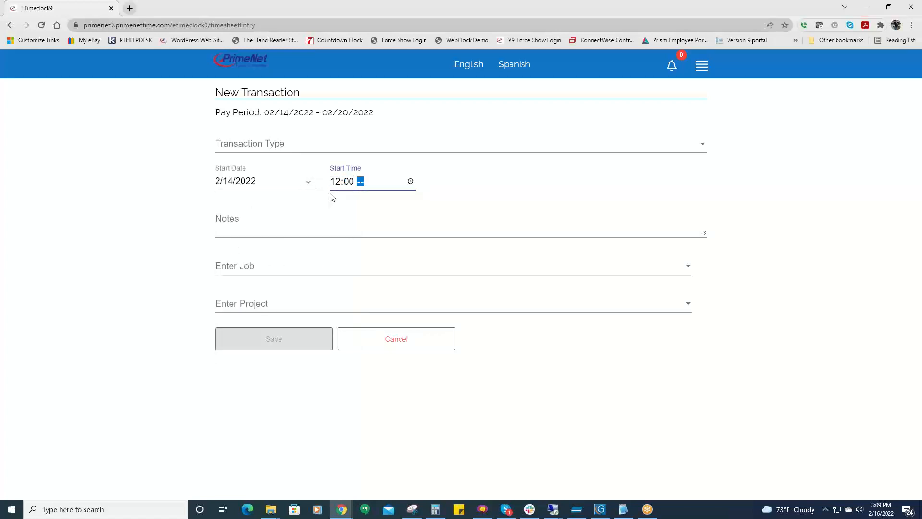
type("p")
Step: Assign the Lighthouse Dr job and the project 1300 - Driveway Protection to the new transaction
left_click(248, 267)
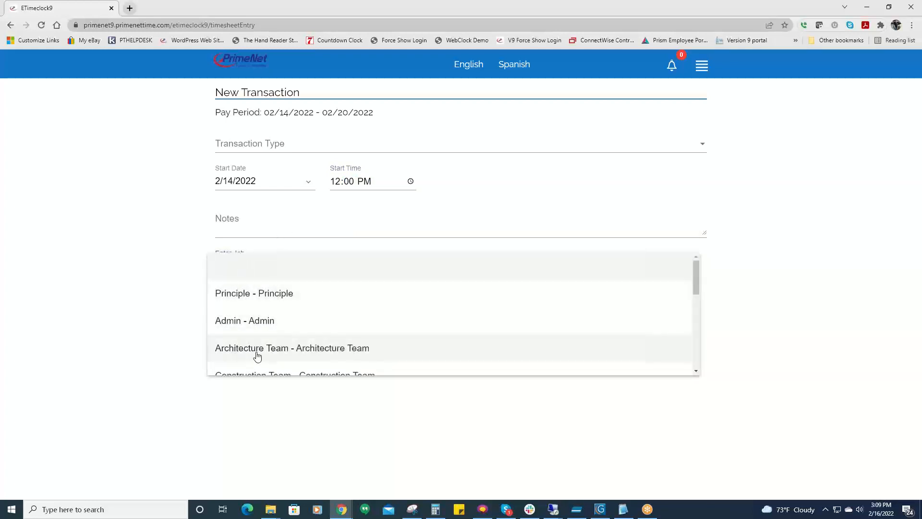
scroll(254, 345, "down", 5)
left_click(250, 320)
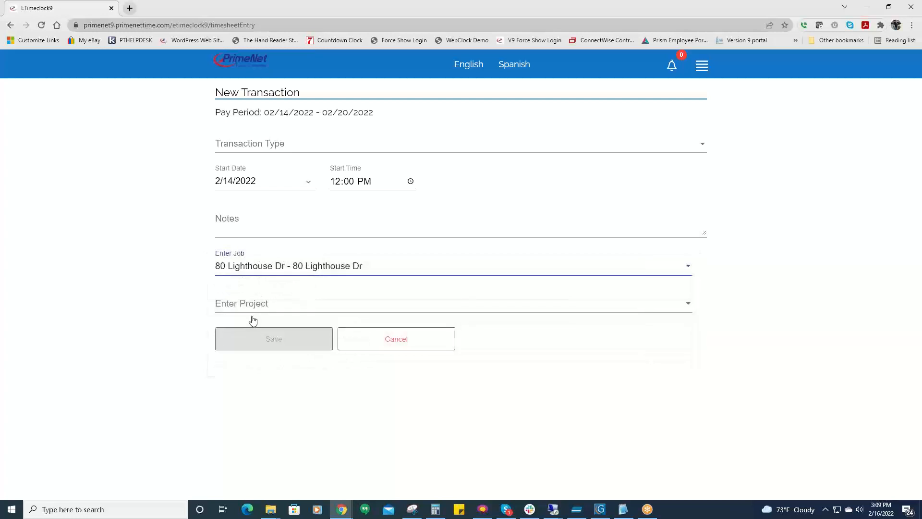
left_click(250, 316)
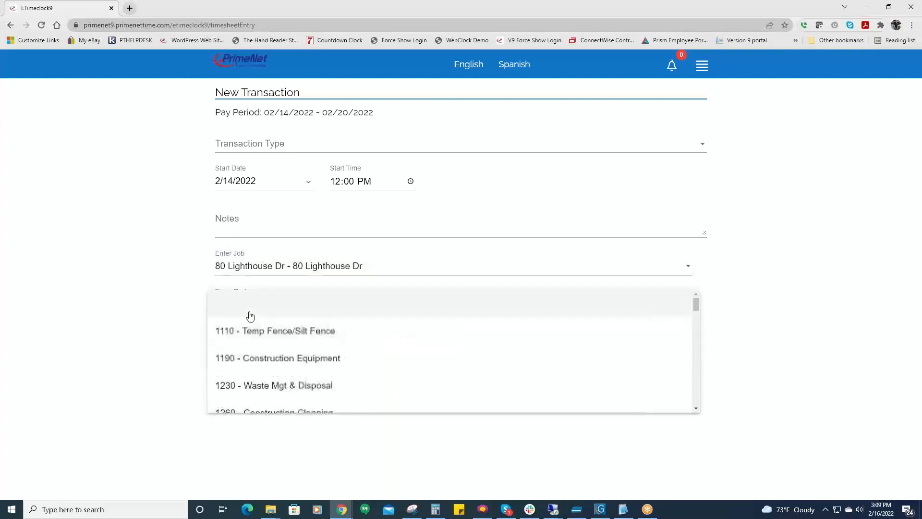
scroll(254, 384, "down", 2)
left_click(257, 372)
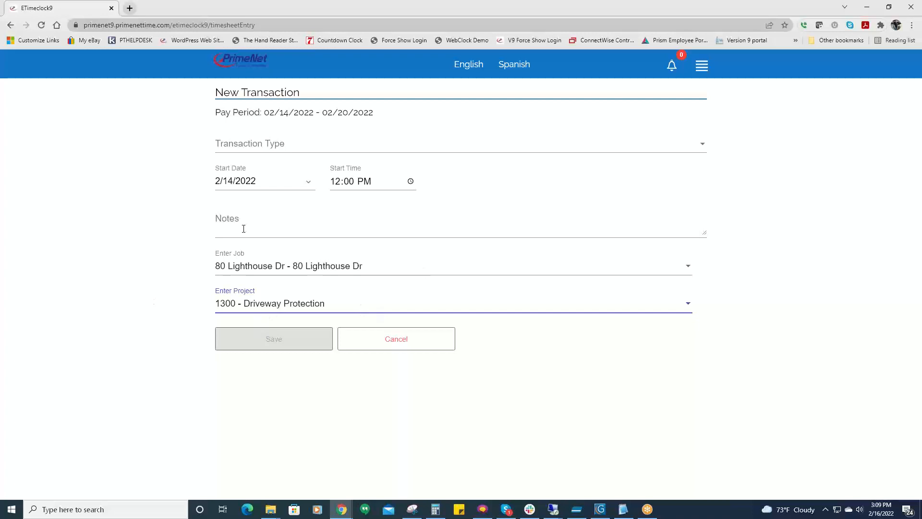
Step: Make the entry a bulk transaction with the Bulk Time pay type and try to save it without time worked
left_click(261, 146)
left_click(262, 144)
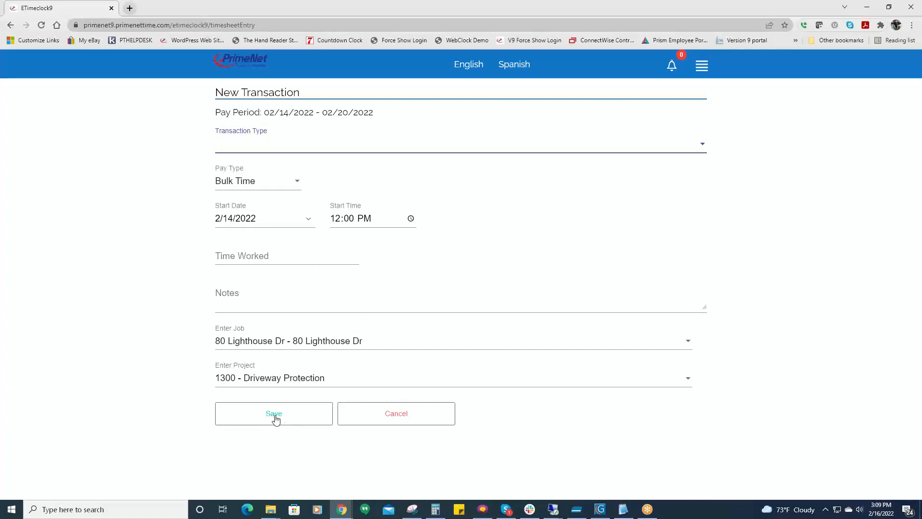
left_click(274, 418)
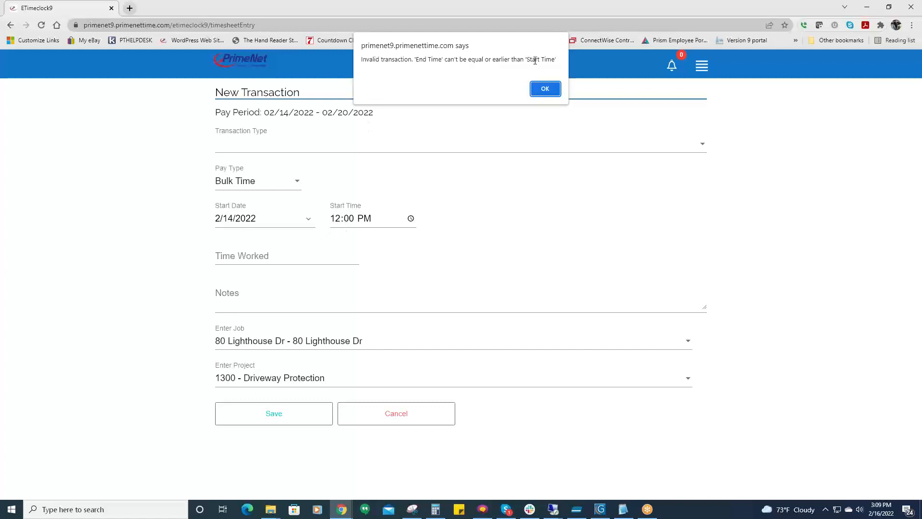
left_click(561, 91)
Step: Enter 4 as the time worked for the 12:00 PM transaction and save it
left_click(244, 259)
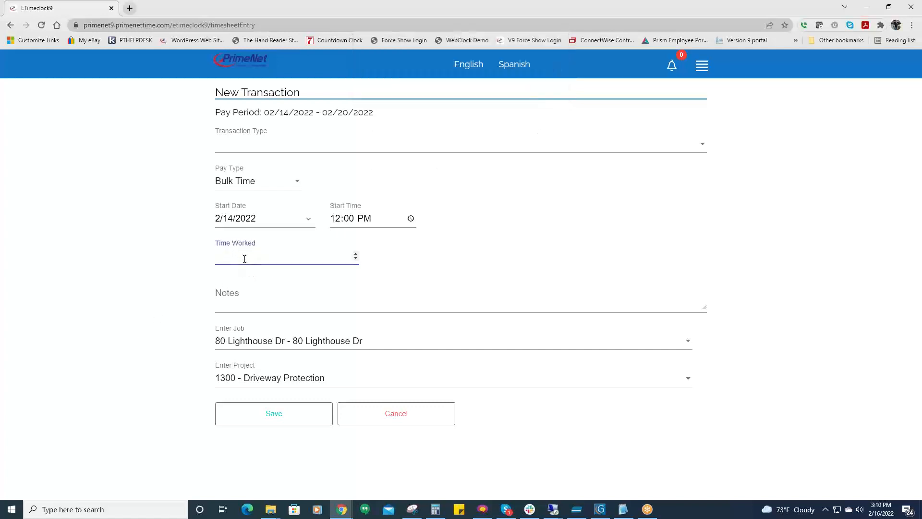
type("4")
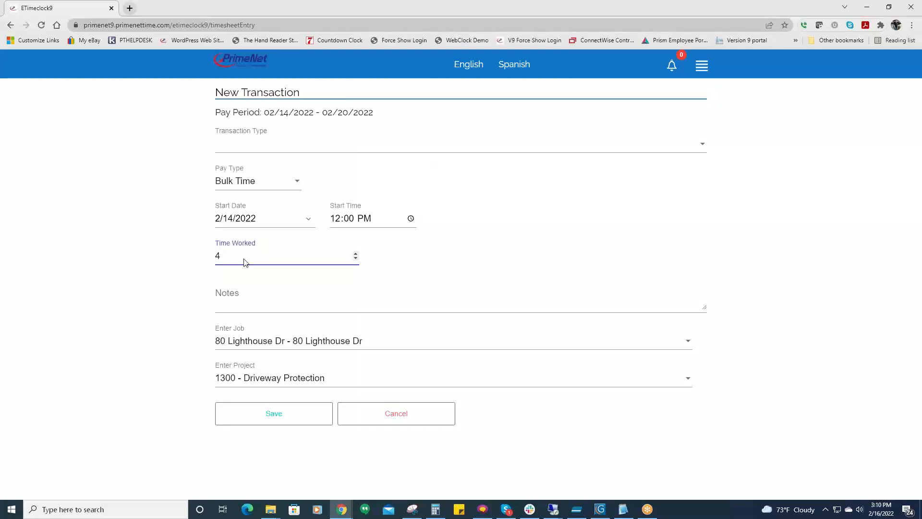
left_click(283, 417)
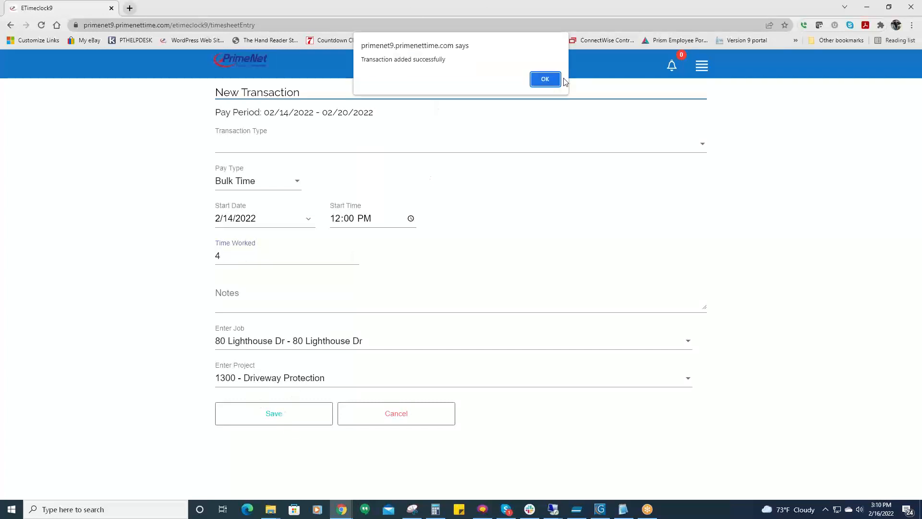
left_click(549, 80)
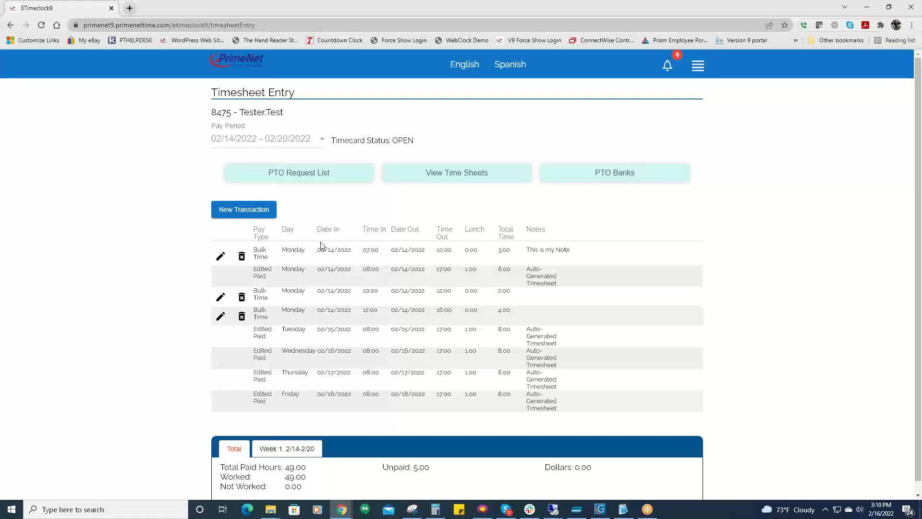
Step: Review the timesheet's overall totals and the Week 1, 2/14-2/20, hours summary
scroll(281, 417, "down", 1)
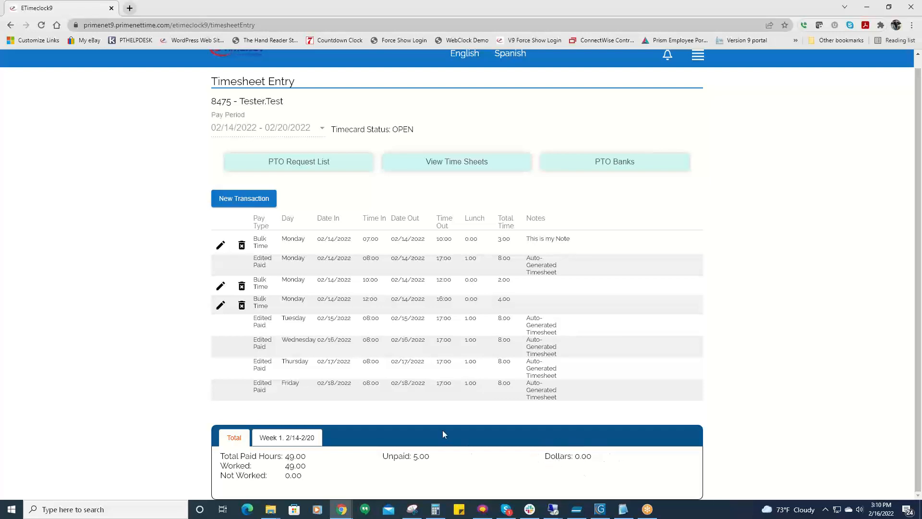
left_click(281, 441)
left_click(231, 437)
left_click(287, 439)
Step: Add a new all-day PTO request for 2/22/2022 with 8 hours per day from the Personal bank and generate it
left_click(291, 167)
left_click(246, 123)
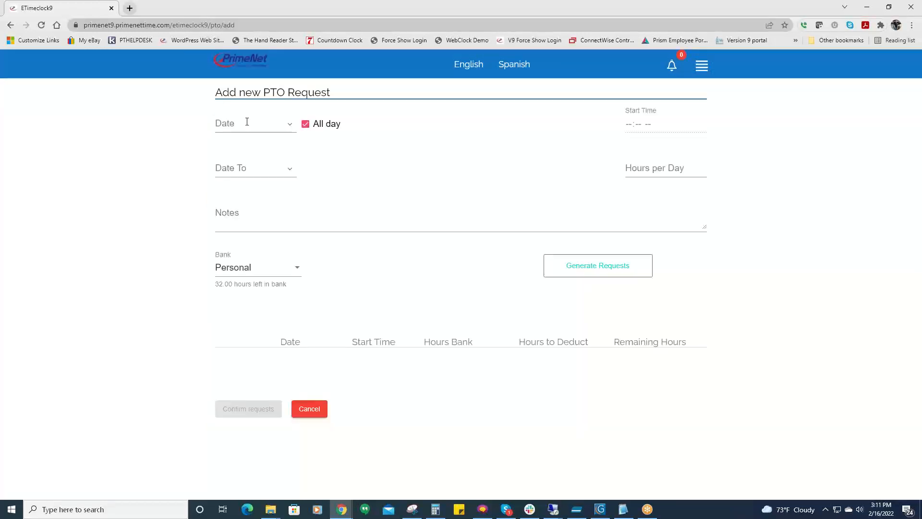
left_click(289, 126)
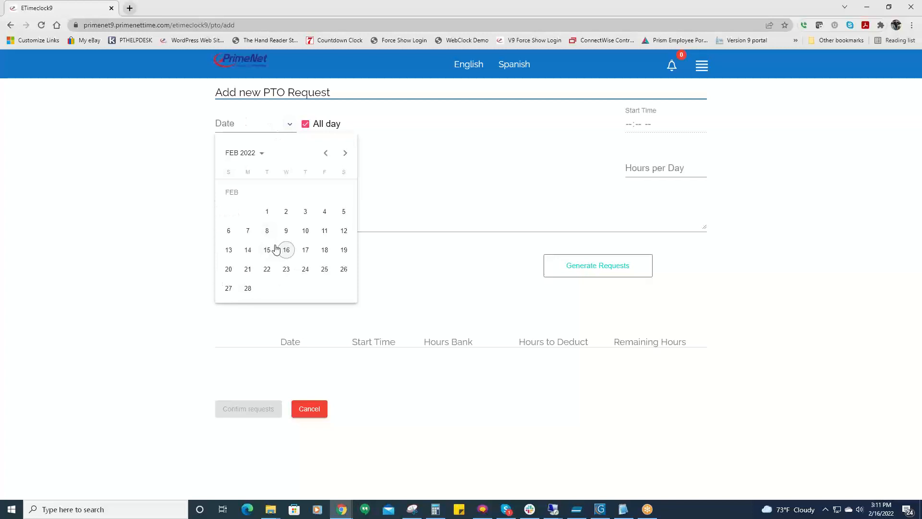
left_click(267, 269)
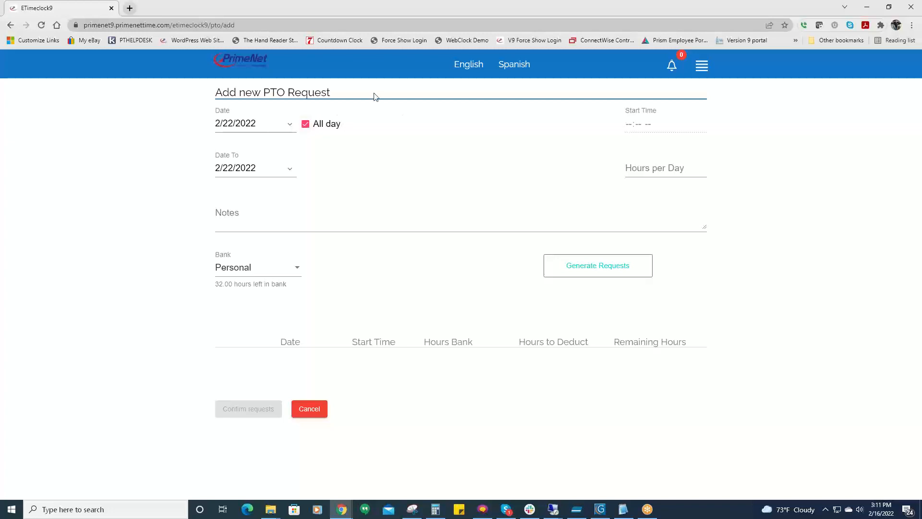
left_click(657, 172)
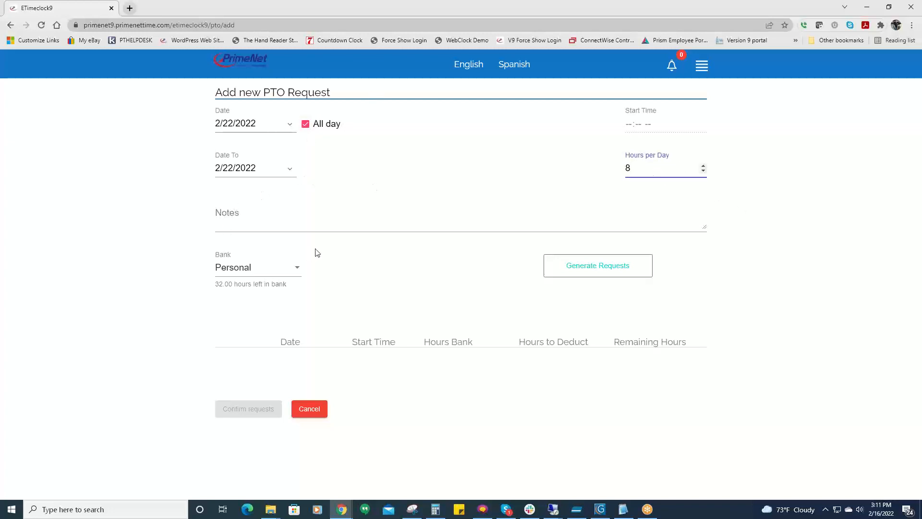
left_click(295, 268)
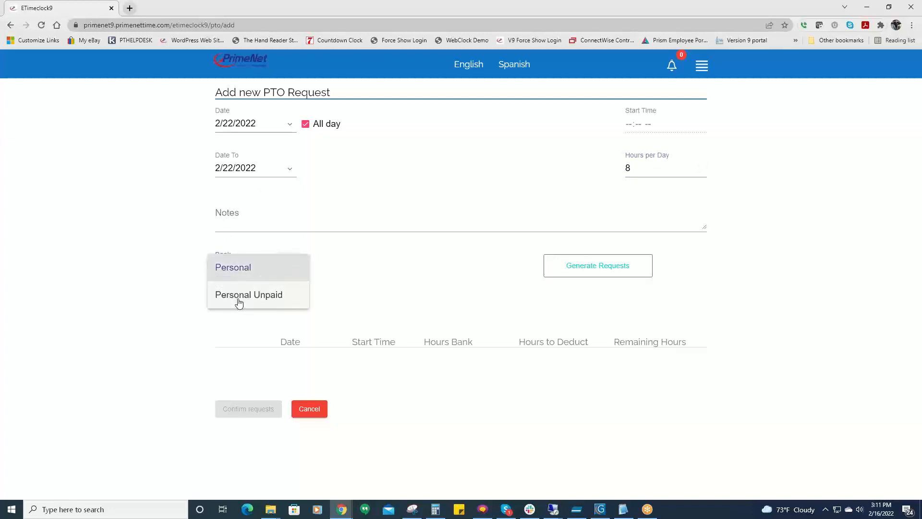
left_click(240, 267)
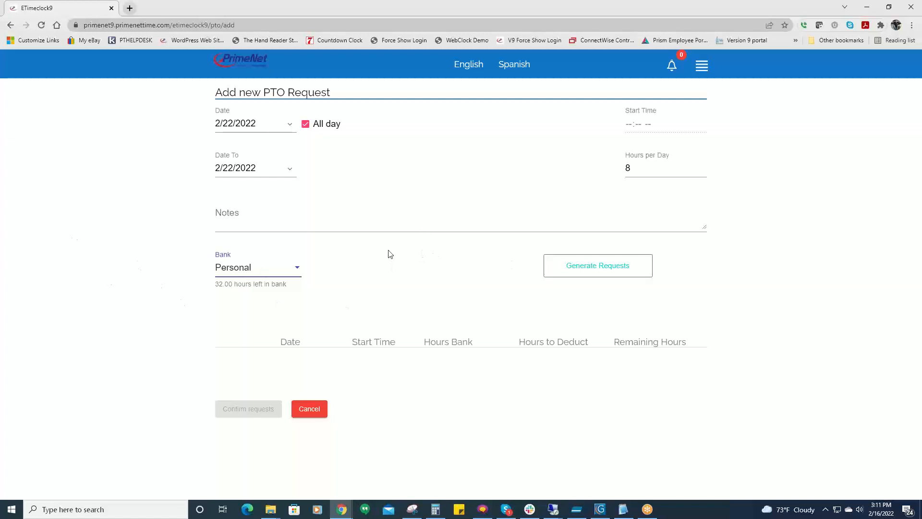
left_click(589, 272)
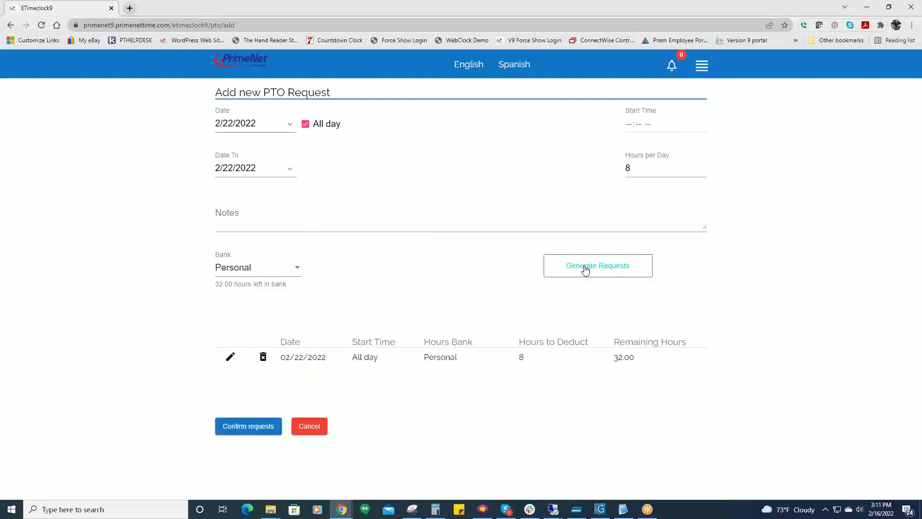
Step: Change the PTO request date to 2/25/2022 and regenerate the request
left_click(289, 124)
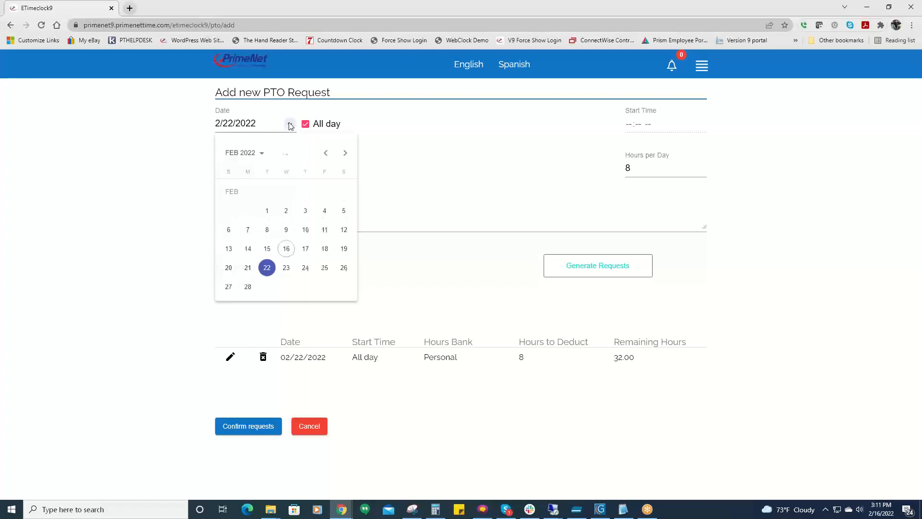
left_click(324, 270)
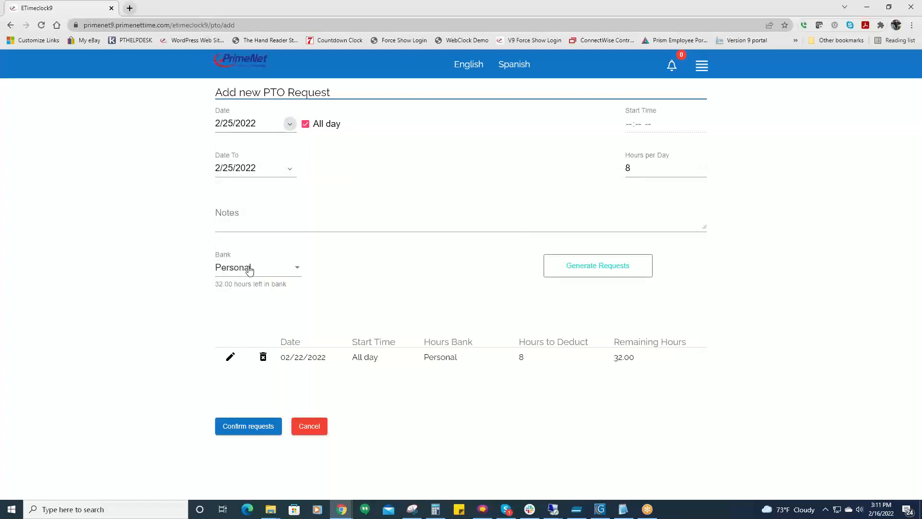
left_click(588, 270)
left_click(601, 271)
Step: Switch the request's bank to Personal Unpaid and back to Personal, and generate the request again
left_click(292, 266)
left_click(277, 297)
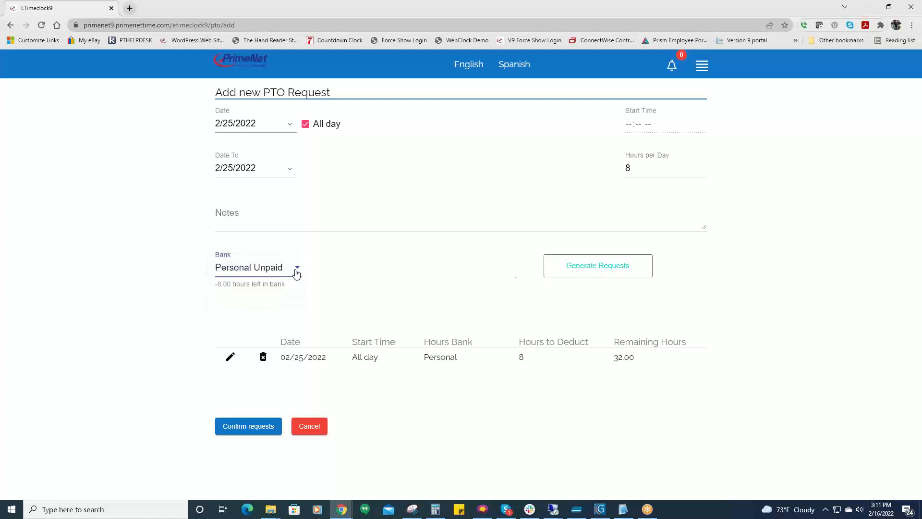
left_click(258, 267)
left_click(236, 239)
left_click(590, 264)
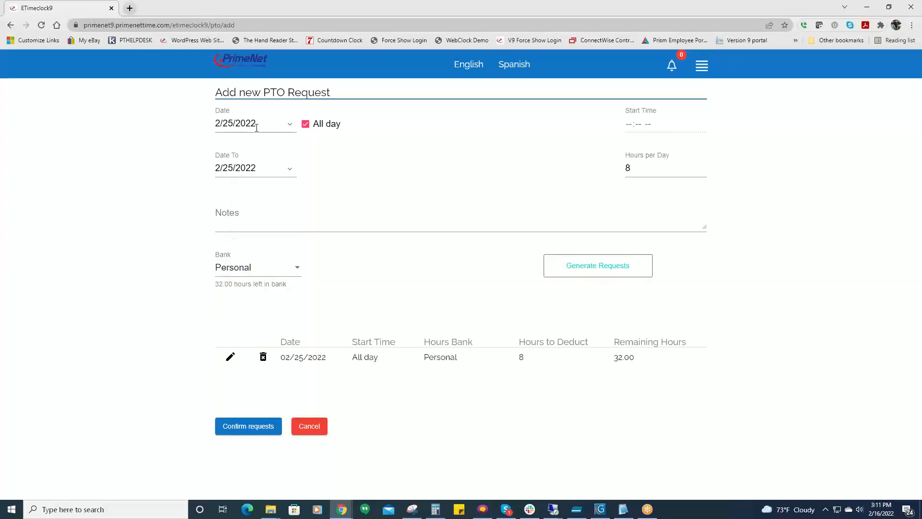
Step: Make the 2/25/2022 request a partial day starting at 12:00 PM for 4 hours with the note "My note", and regenerate it
left_click(303, 126)
left_click(632, 126)
type("12:00p")
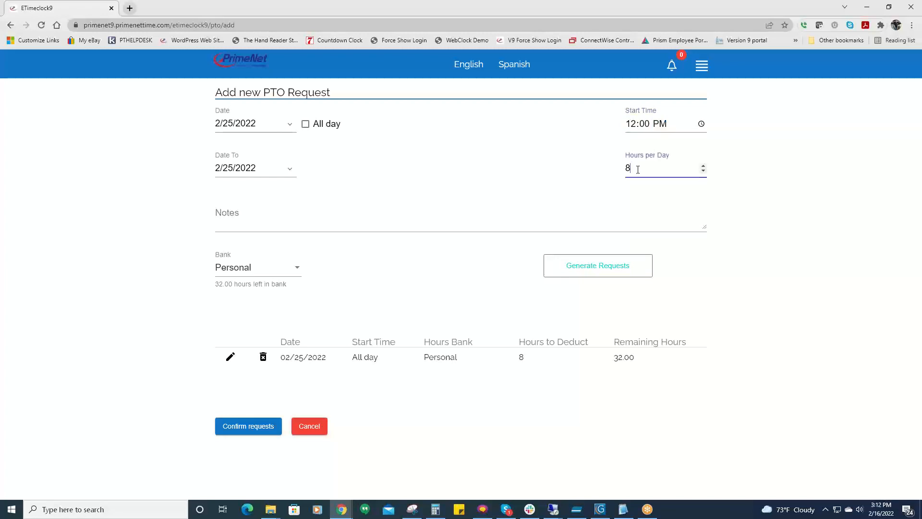
left_click_drag(638, 173, 600, 170)
type("4")
left_click(529, 213)
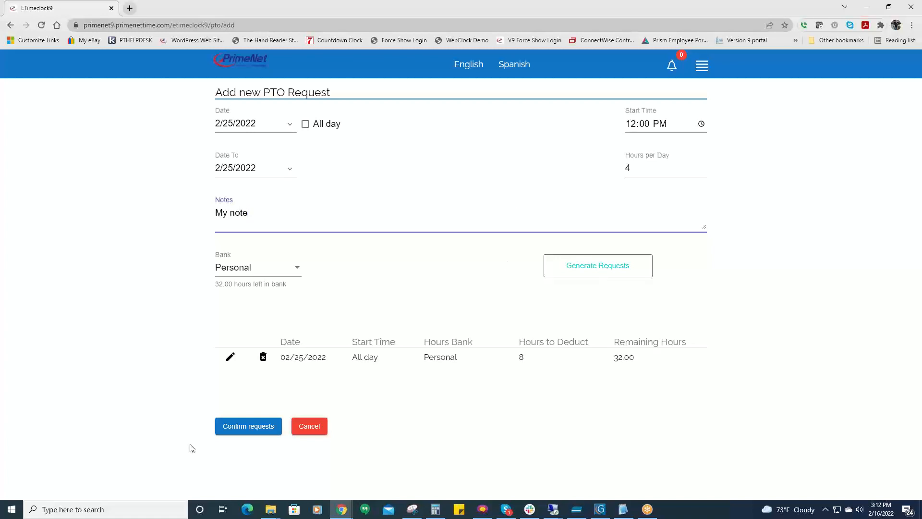
left_click(604, 268)
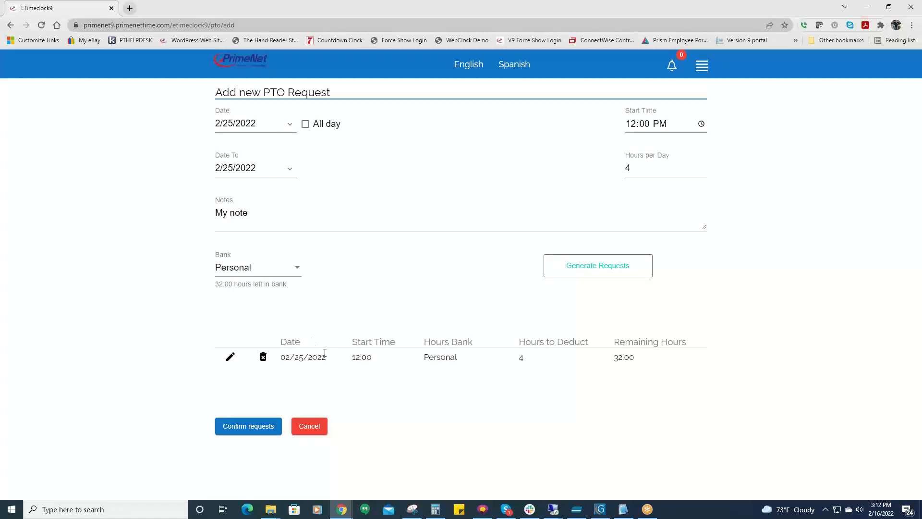
left_click(290, 168)
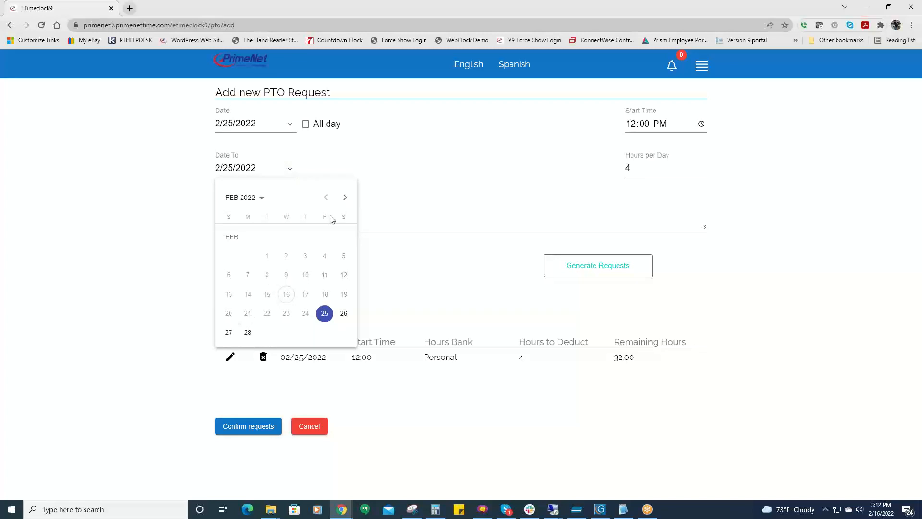
left_click(346, 198)
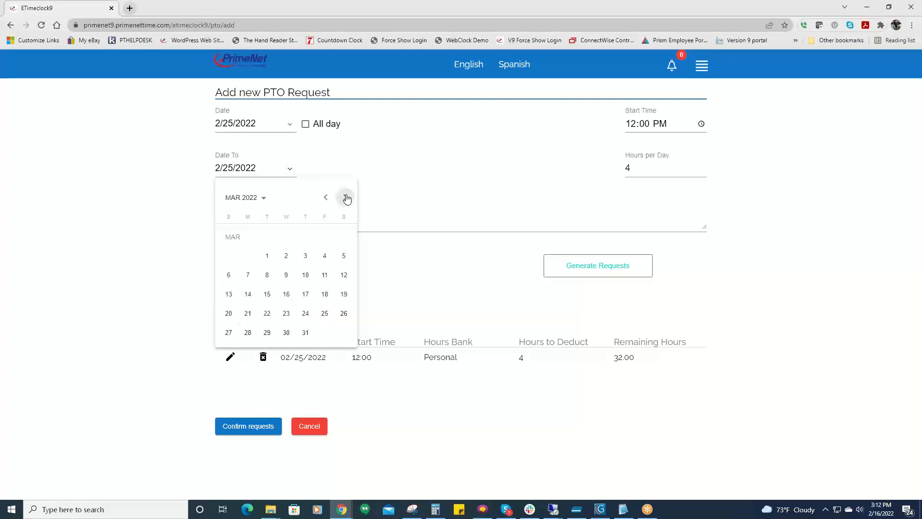
left_click(249, 297)
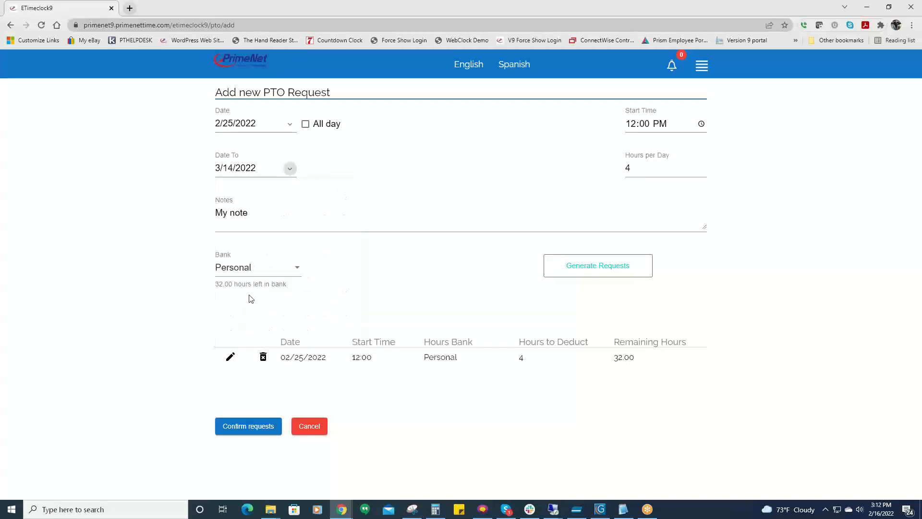
left_click(289, 168)
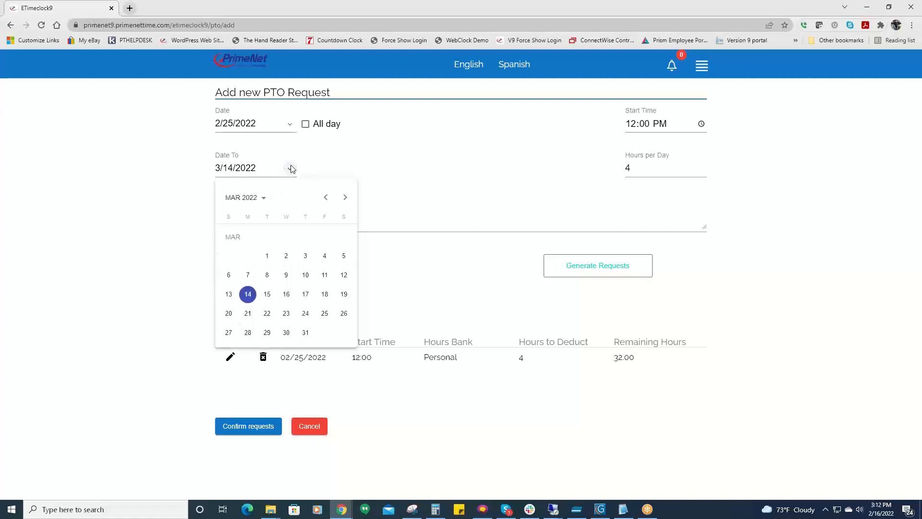
Step: Set the PTO request's date range from 3/14/2022 to 3/21/2022
left_click(289, 124)
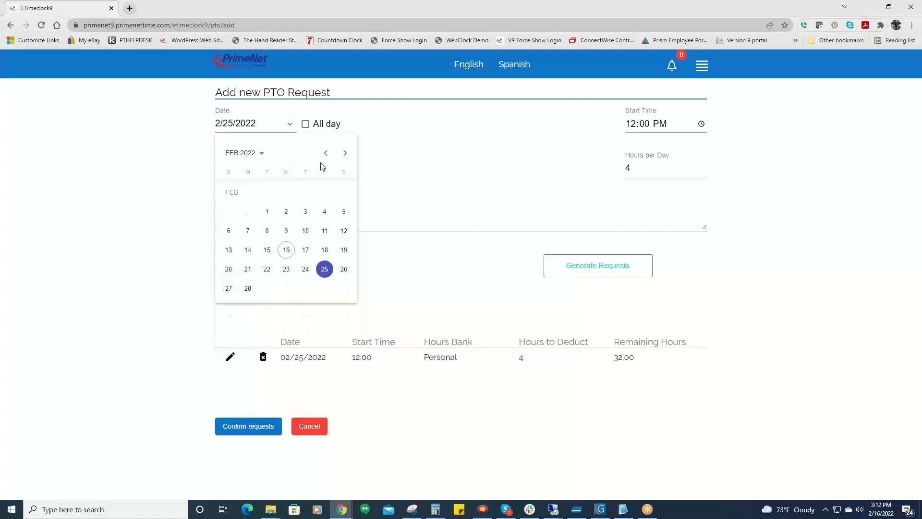
left_click(345, 153)
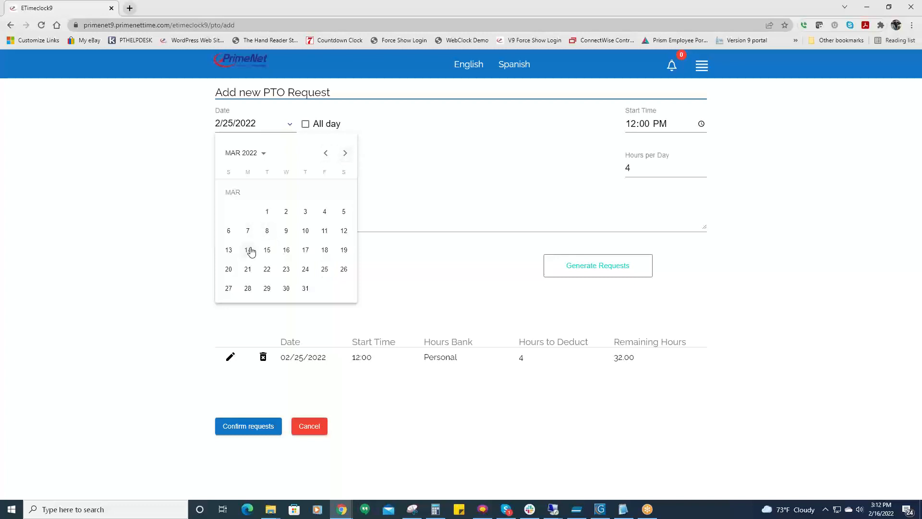
left_click(248, 250)
left_click(290, 171)
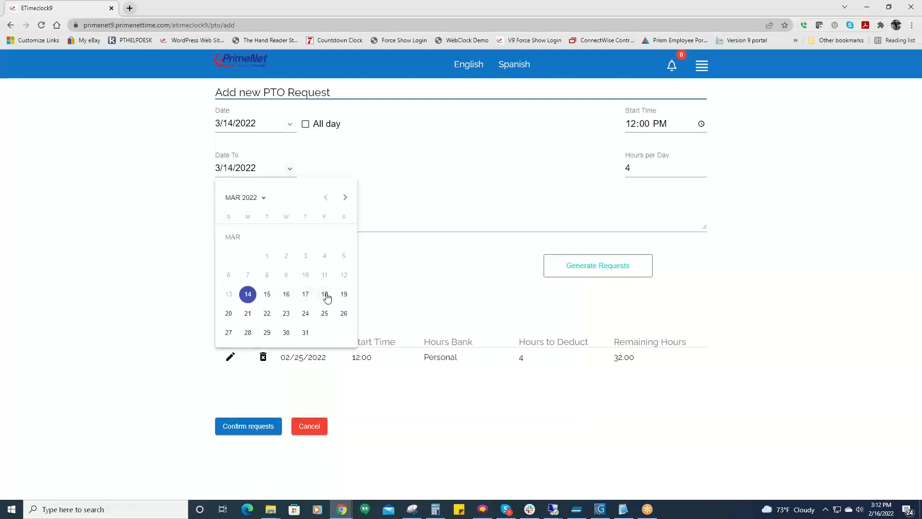
left_click(248, 315)
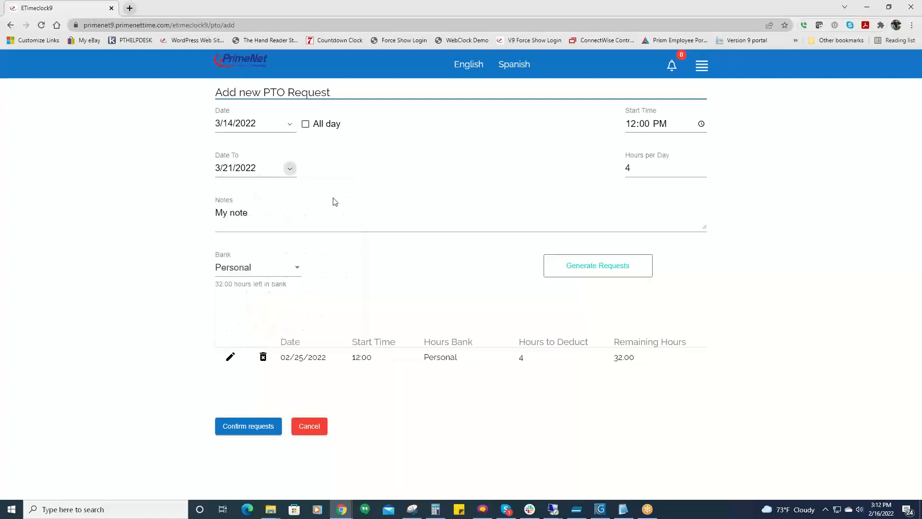
Step: Make the request all day at 8 hours per day, and replace the generated 02/25/2022 entry with requests for the new date range
double_click(634, 168)
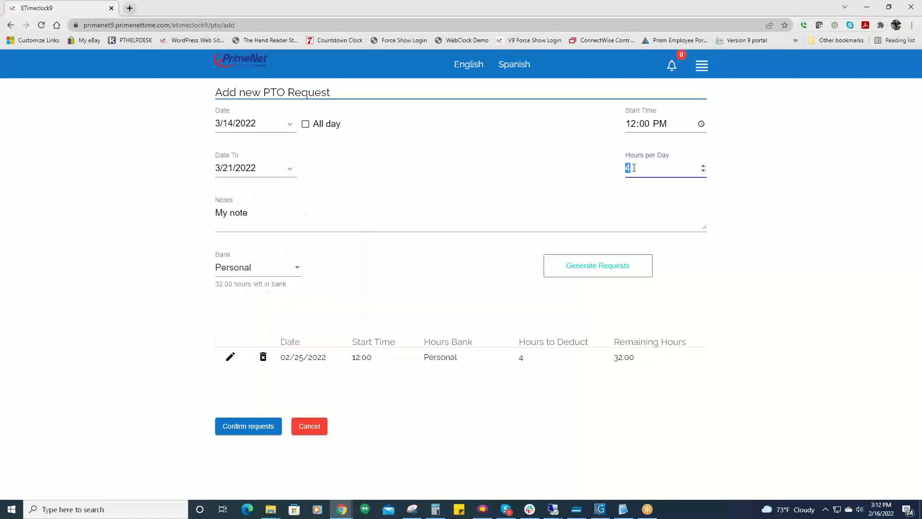
type("8")
left_click(305, 124)
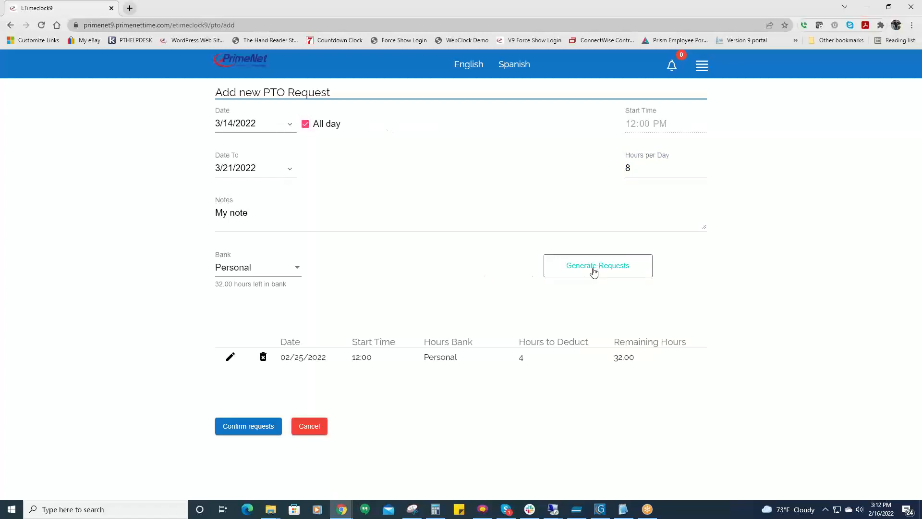
left_click(263, 357)
left_click(598, 268)
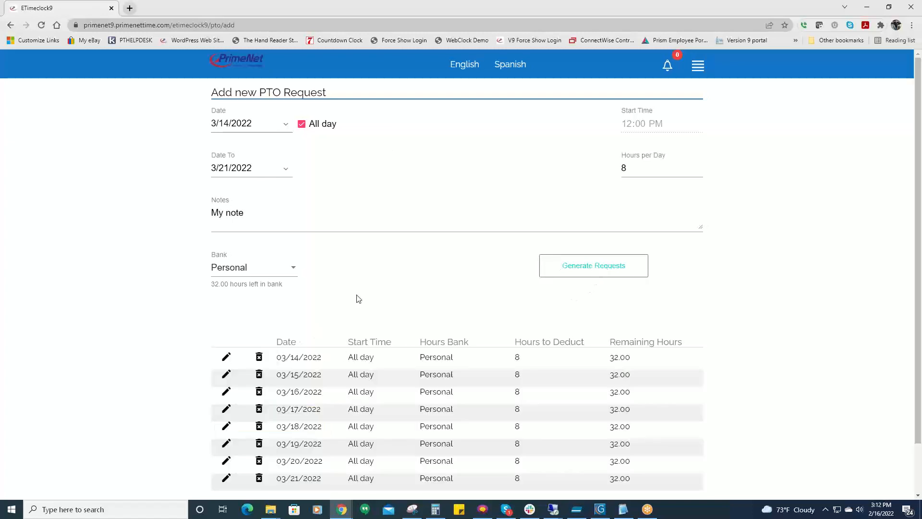
Step: Delete the weekend entries 03/20/2022 and 03/19/2022 from the generated PTO requests
scroll(356, 298, "down", 2)
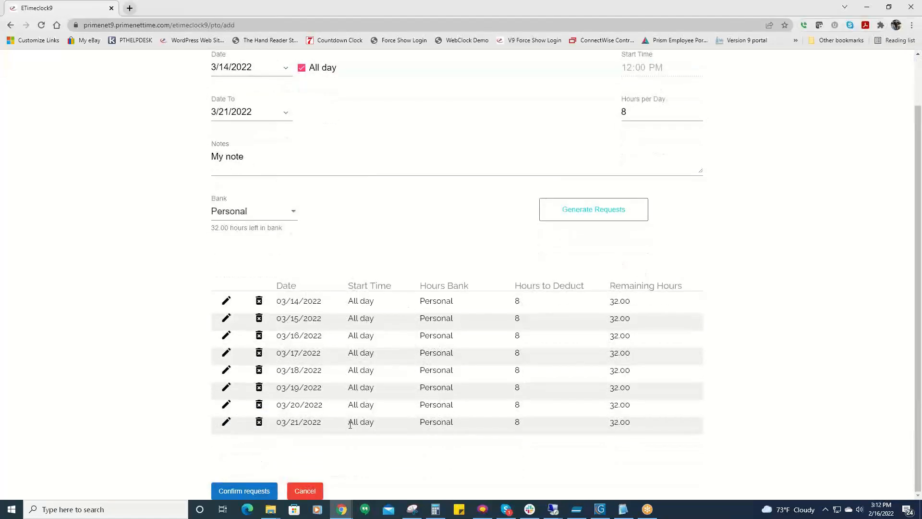
left_click(259, 405)
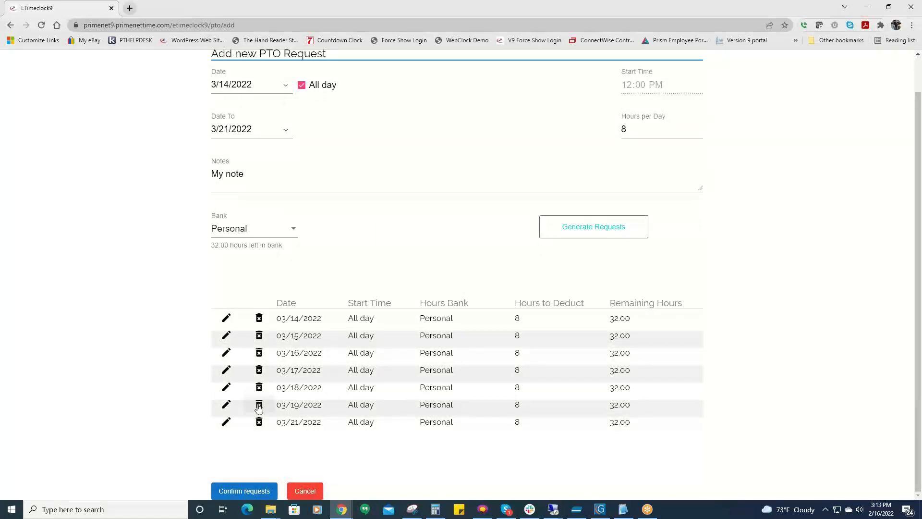
left_click(259, 405)
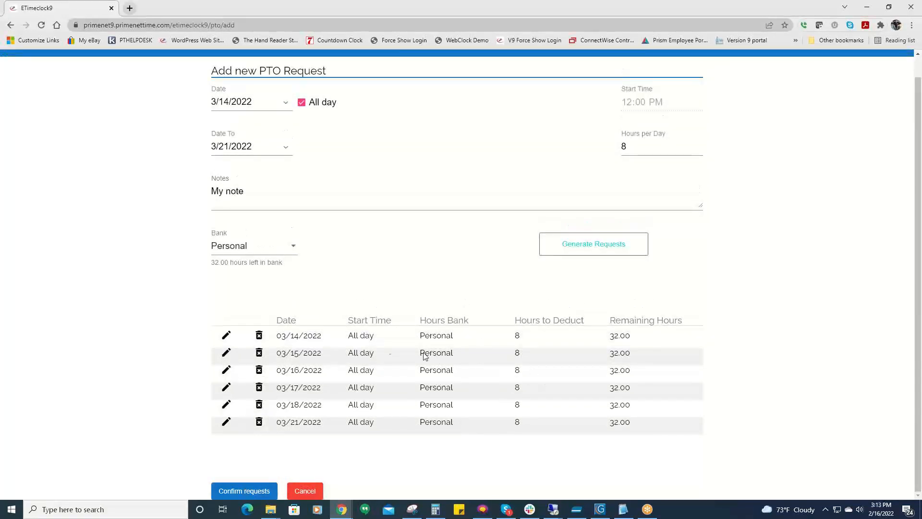
Step: Open the generated 03/17/2022 request for editing and cancel the edit
left_click(227, 391)
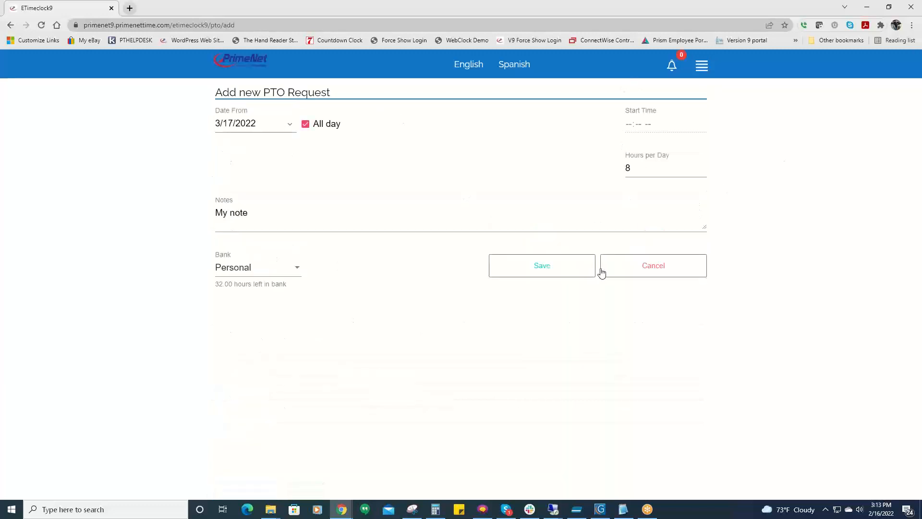
left_click(671, 261)
Step: Confirm the generated PTO requests, review the list of submitted days and acknowledge it
scroll(417, 318, "down", 1)
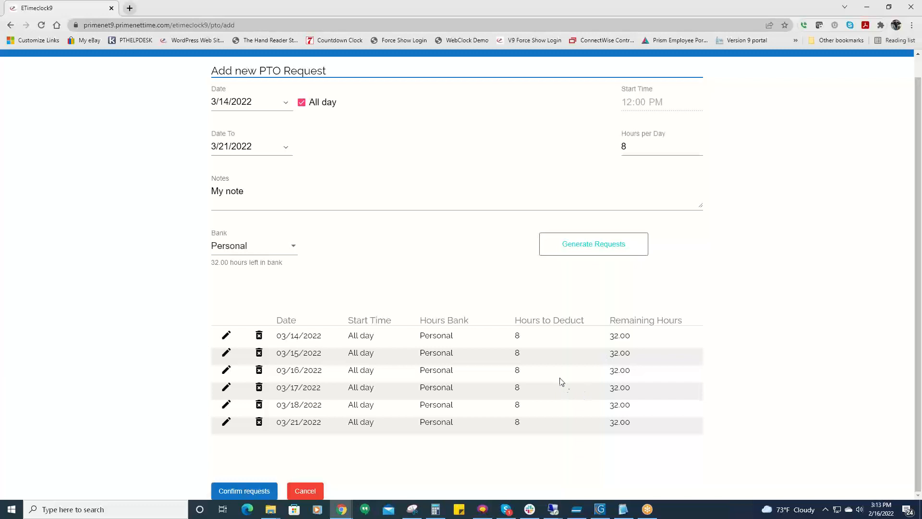
left_click(243, 491)
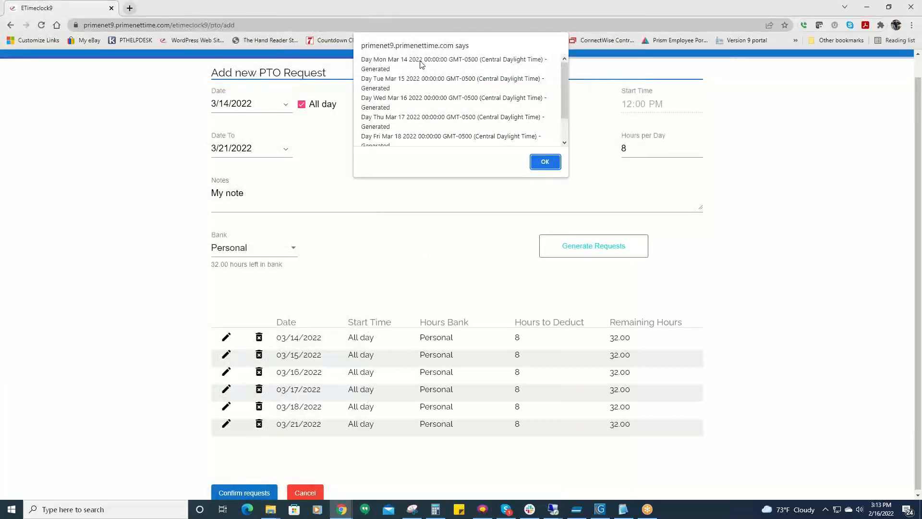
scroll(416, 84, "down", 2)
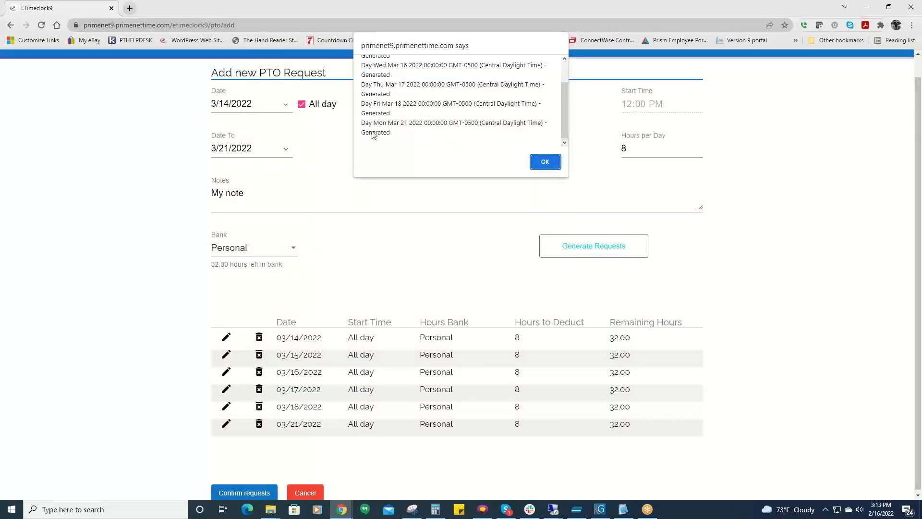
left_click(544, 164)
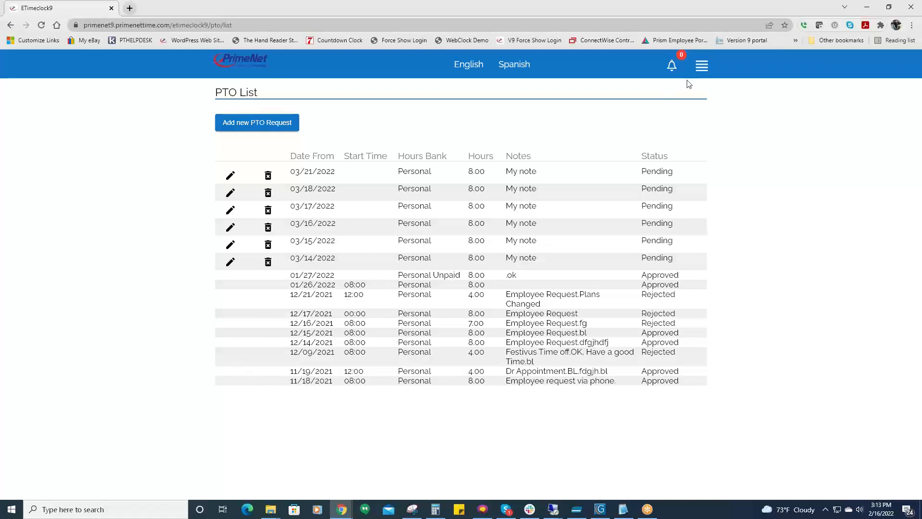
Step: Log off from the employee time clock
left_click(702, 67)
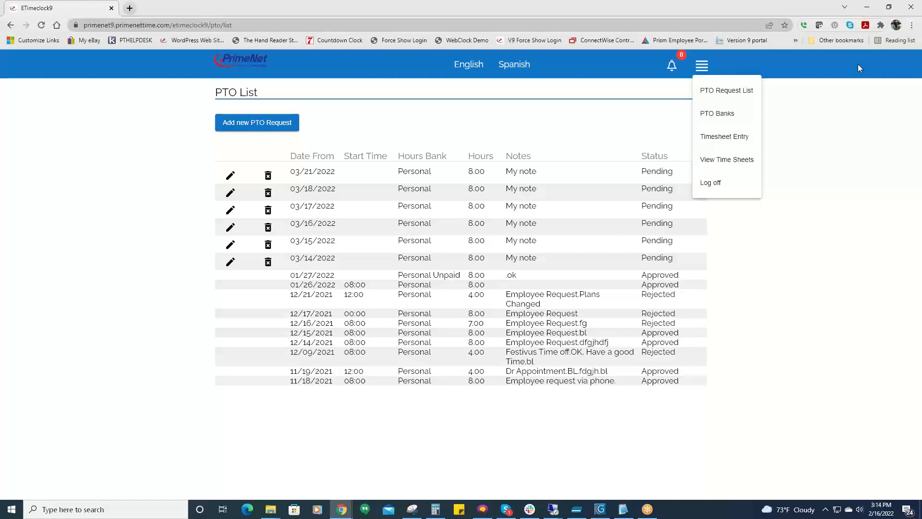
left_click(713, 186)
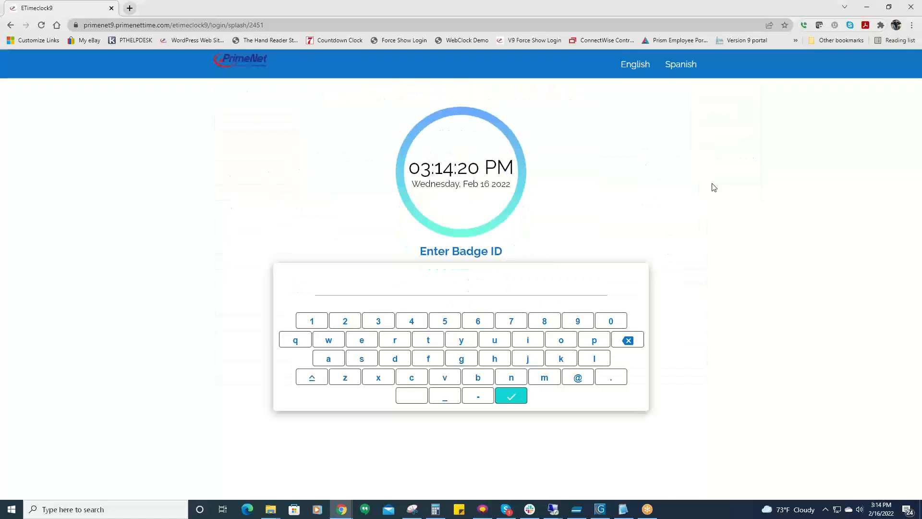